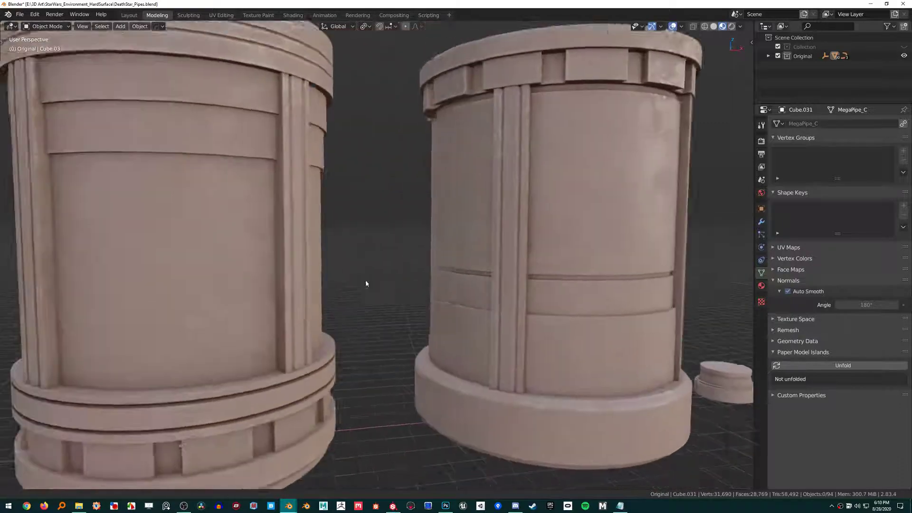
Examine the two large pipe sections and the small detail parts beside them from several angles
{"action": "scroll", "coordinate": [351, 275], "scroll_direction": "down", "scroll_amount": 3}
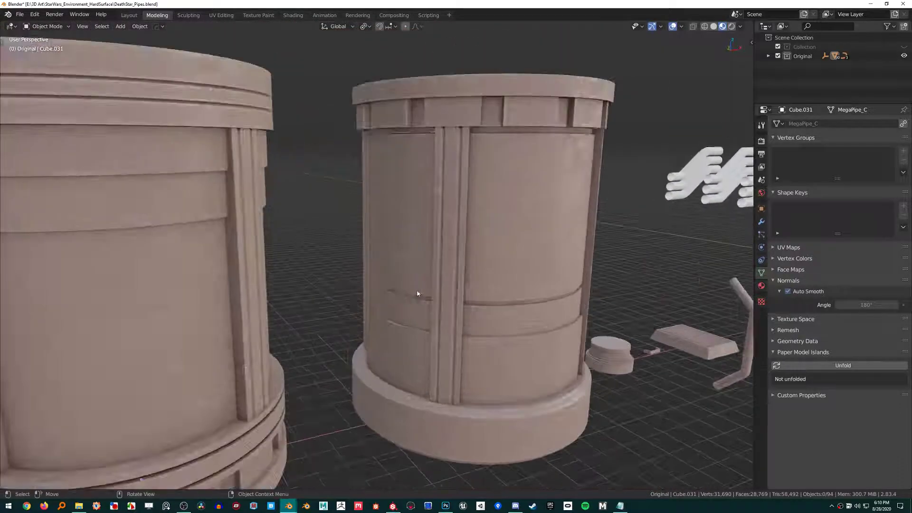
{"action": "scroll", "coordinate": [425, 283], "scroll_direction": "up", "scroll_amount": 5}
{"action": "scroll", "coordinate": [407, 283], "scroll_direction": "down", "scroll_amount": 3}
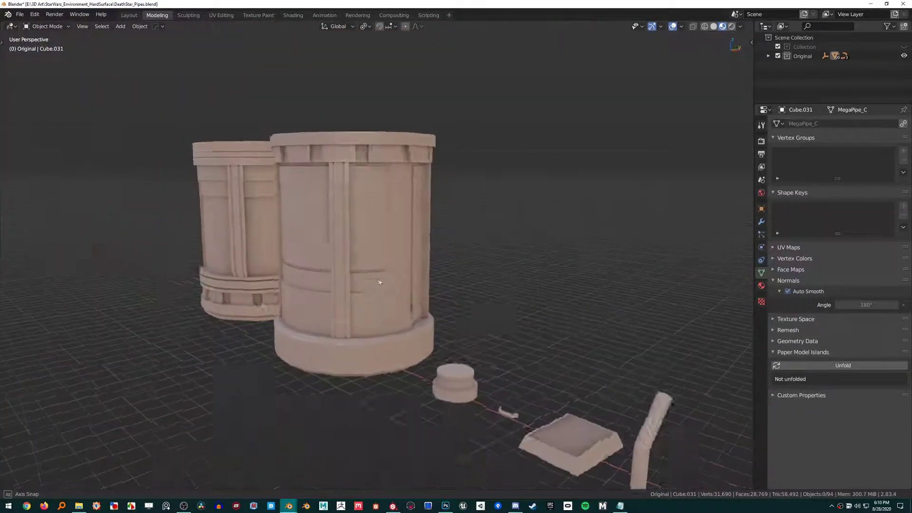
{"action": "scroll", "coordinate": [378, 278], "scroll_direction": "down", "scroll_amount": 2}
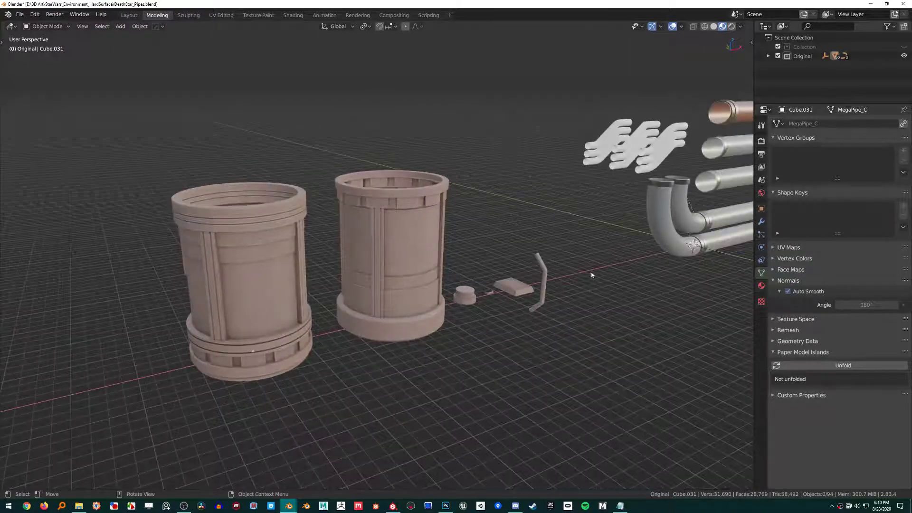
{"action": "middle_click_drag", "start_coordinate": [592, 274], "coordinate": [526, 267]}
{"action": "scroll", "coordinate": [520, 268], "scroll_direction": "up", "scroll_amount": 3}
{"action": "scroll", "coordinate": [362, 278], "scroll_direction": "down", "scroll_amount": 3}
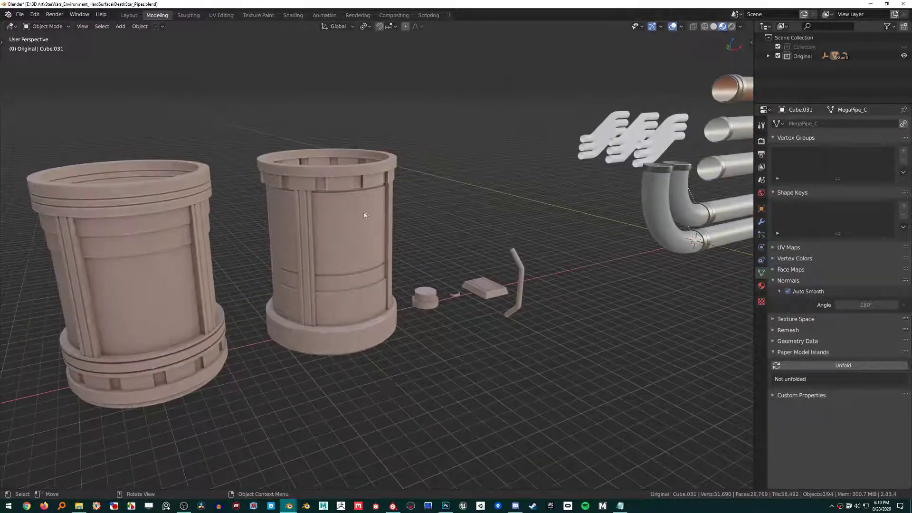
{"action": "middle_click_drag", "start_coordinate": [364, 304], "coordinate": [378, 322]}
Open 2020-08-24_113433.jpg from the MegaPipe folder and browse the reference images forward to 2020-08-24_113441.jpg
{"action": "left_click", "coordinate": [80, 506]}
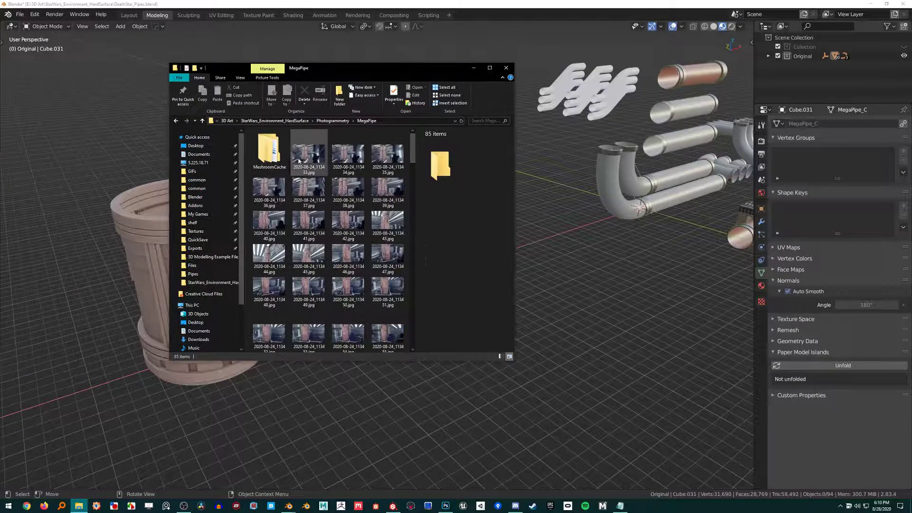
{"action": "left_click", "coordinate": [299, 161]}
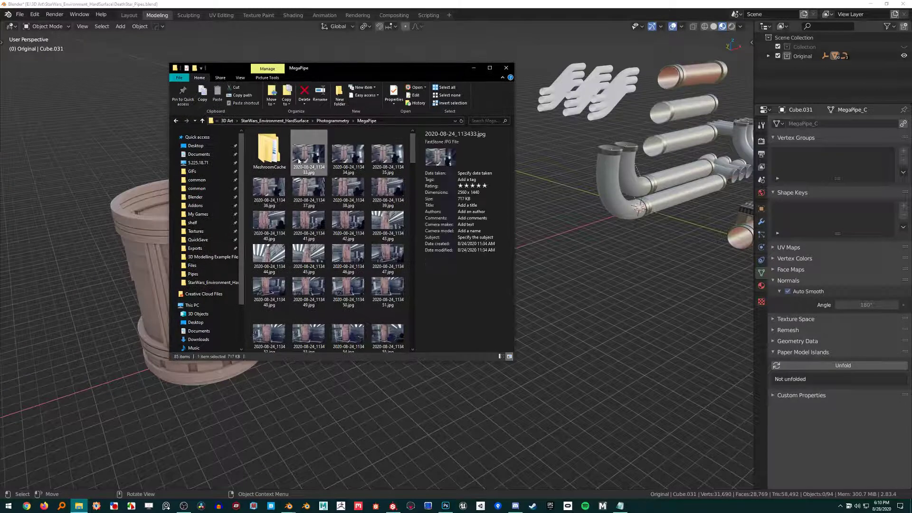
{"action": "double_click", "coordinate": [299, 162]}
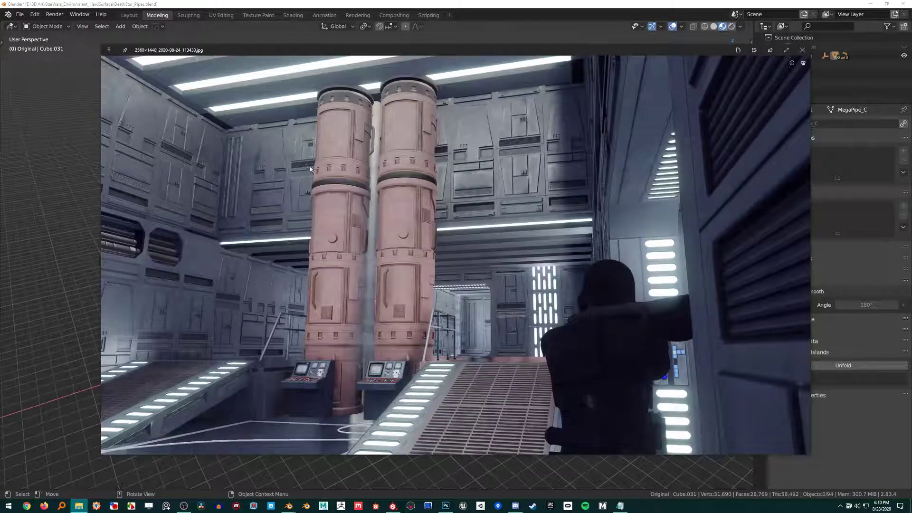
{"action": "key", "text": "Right"}
{"action": "key", "text": "Right"}
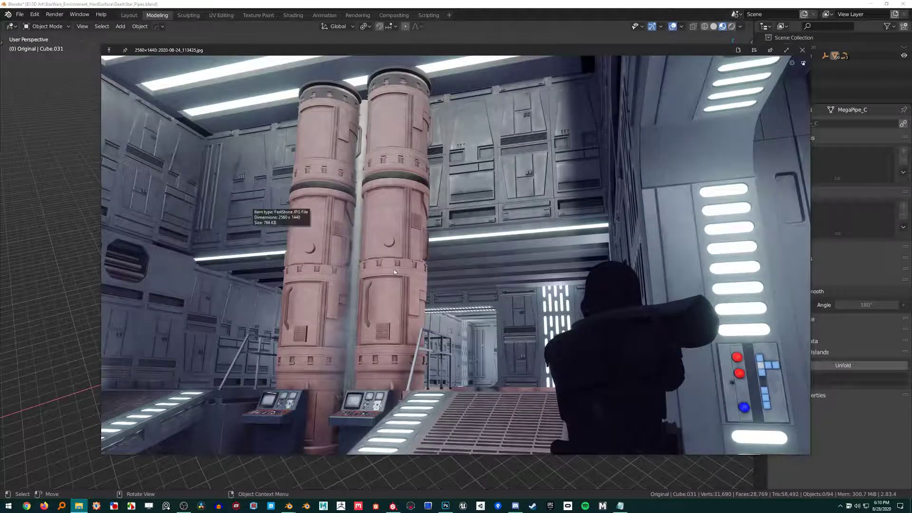
{"action": "key", "text": "Right"}
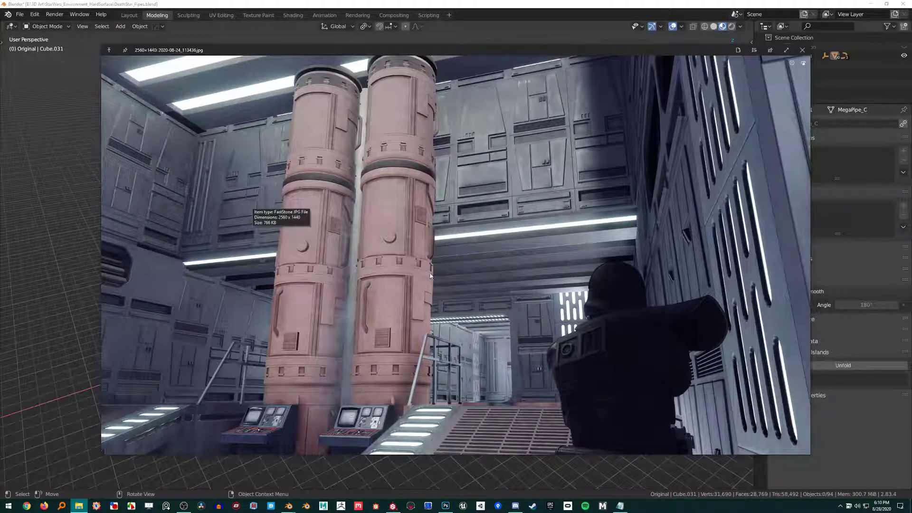
{"action": "key", "text": "Right"}
{"action": "key", "text": "Right"}
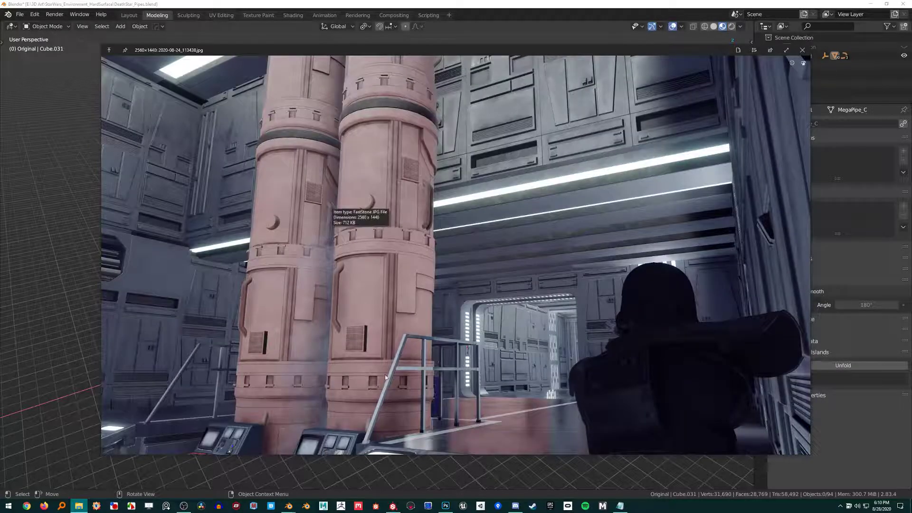
{"action": "key", "text": "Right"}
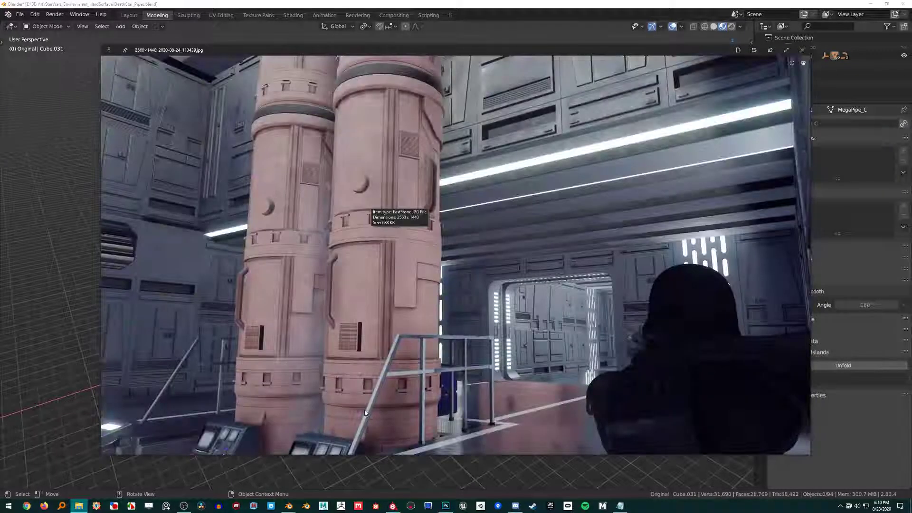
{"action": "key", "text": "Right"}
{"action": "key", "text": "Right"}
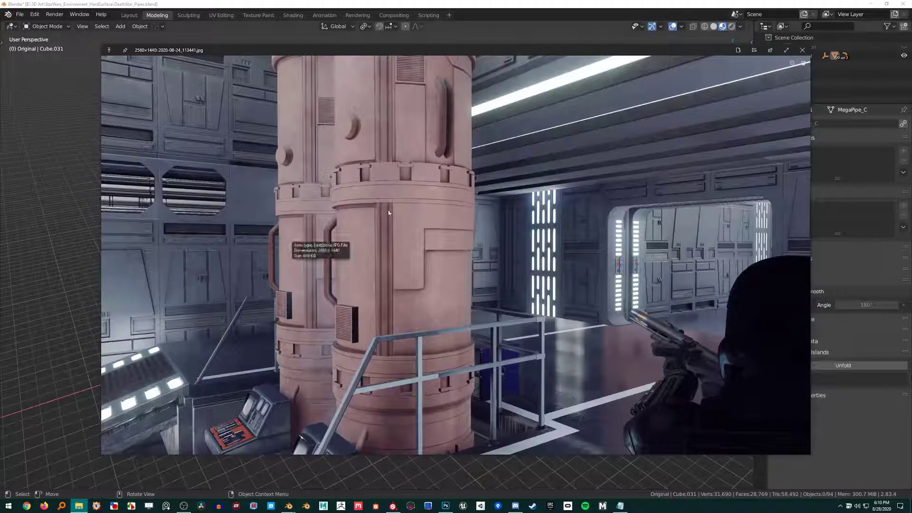
Go back to reference image 2020-08-24_113437.jpg, and clear the image viewer and the MegaPipe folder window out of the way
{"action": "key", "text": "Left"}
{"action": "key", "text": "Left"}
{"action": "key", "text": "Left"}
{"action": "key", "text": "Left"}
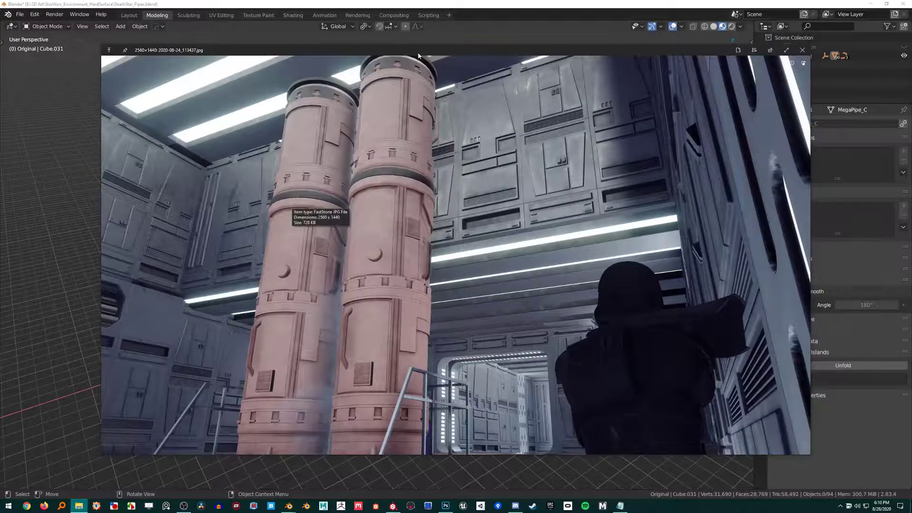
{"action": "key", "text": "Escape"}
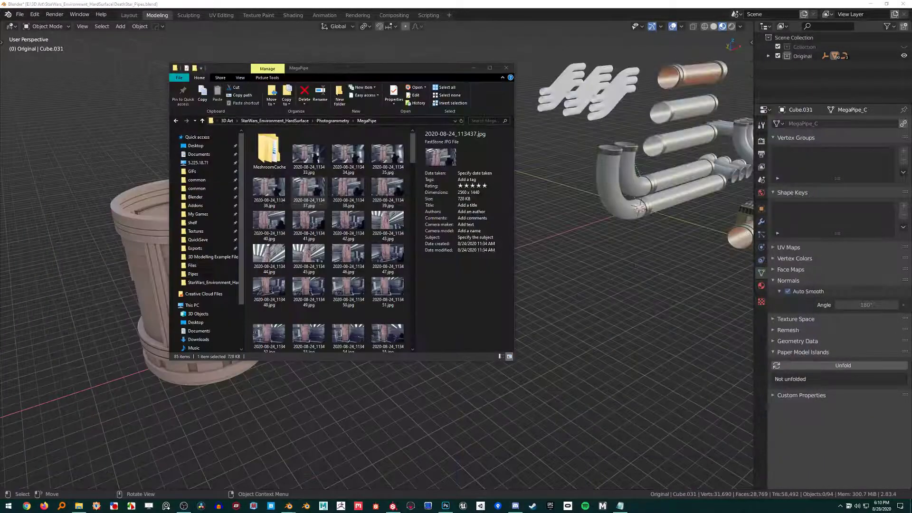
{"action": "left_click", "coordinate": [475, 69]}
Compare the two modelled pipe sections up close with the pipes in reference image 2020-08-24_113437.jpg
{"action": "middle_click_drag", "start_coordinate": [327, 269], "coordinate": [357, 308]}
{"action": "scroll", "coordinate": [303, 251], "scroll_direction": "up", "scroll_amount": 2}
{"action": "scroll", "coordinate": [322, 264], "scroll_direction": "up", "scroll_amount": 3}
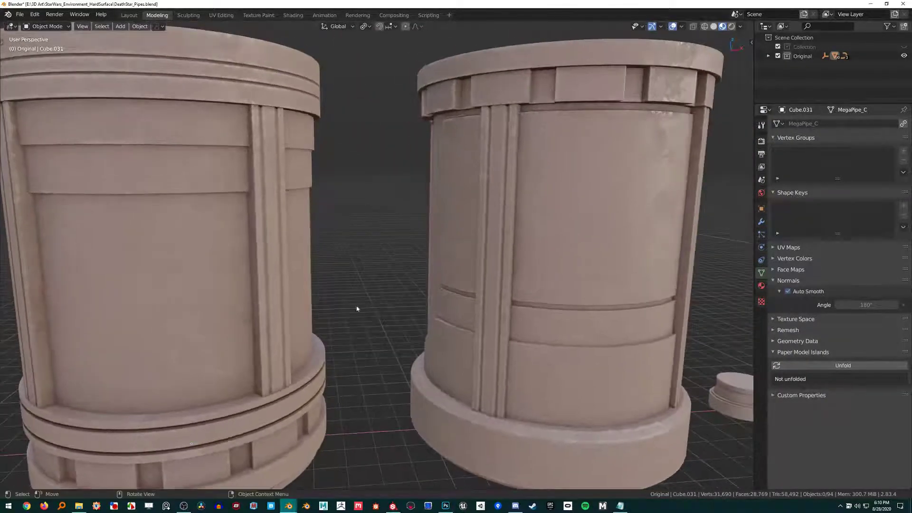
{"action": "left_click_drag", "start_coordinate": [0, 125], "coordinate": [584, 73]}
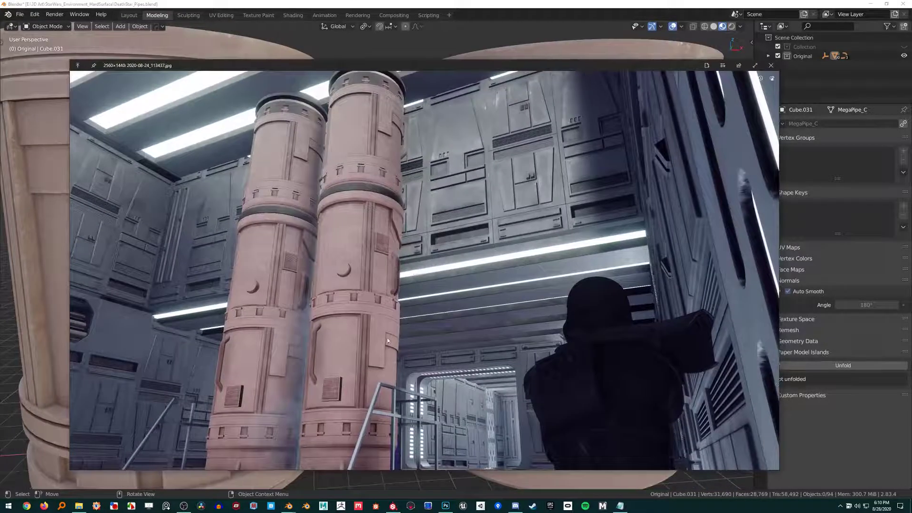
{"action": "left_click_drag", "start_coordinate": [453, 66], "coordinate": [0, 71]}
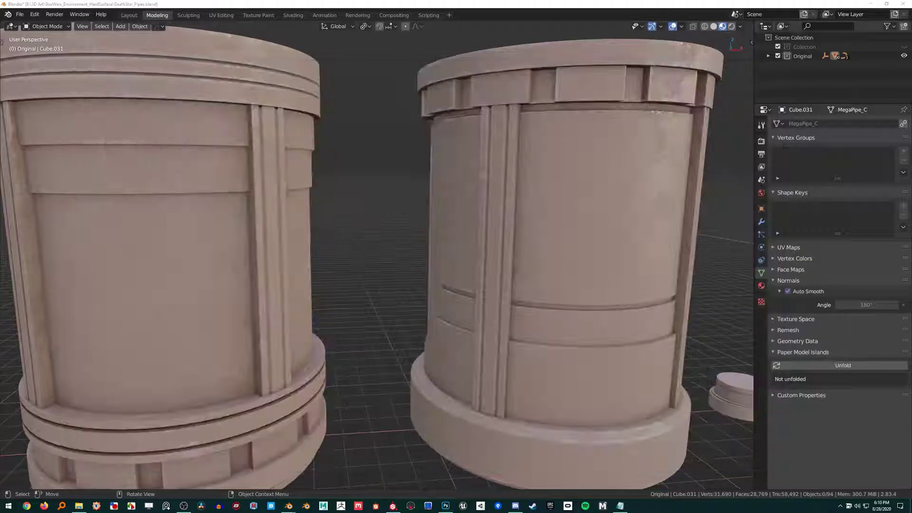
{"action": "scroll", "coordinate": [448, 286], "scroll_direction": "down", "scroll_amount": 5}
{"action": "middle_click_drag", "start_coordinate": [448, 286], "coordinate": [412, 286]}
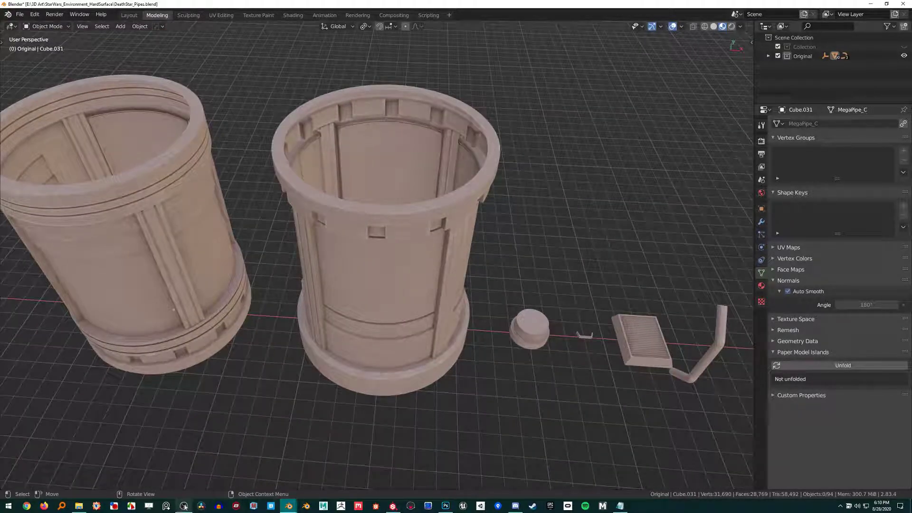
Switch to Photoshop and inspect the MegaPipes texture sheet, collapsing layer group A and turning its visibility off and on again
{"action": "left_click", "coordinate": [445, 505]}
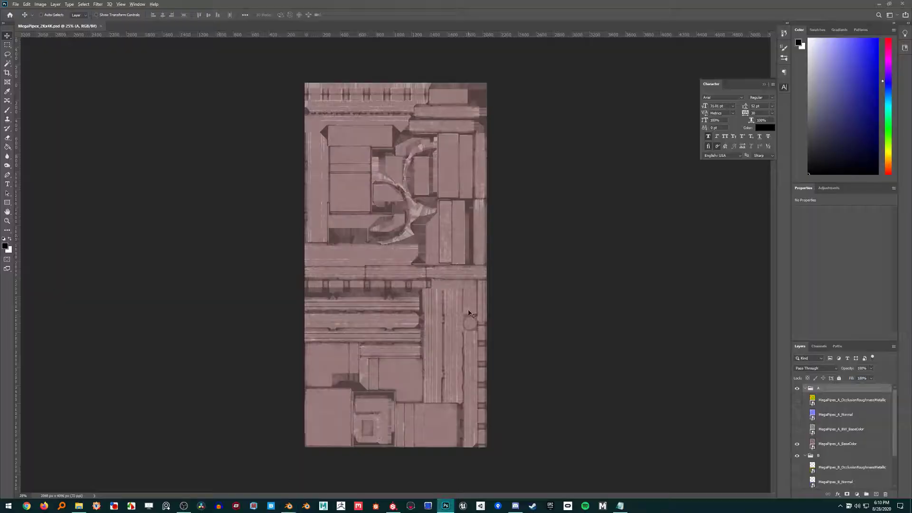
{"action": "scroll", "coordinate": [468, 311], "scroll_direction": "up", "scroll_amount": 3, "text": "alt"}
{"action": "scroll", "coordinate": [468, 312], "scroll_direction": "down", "scroll_amount": 2, "text": "alt"}
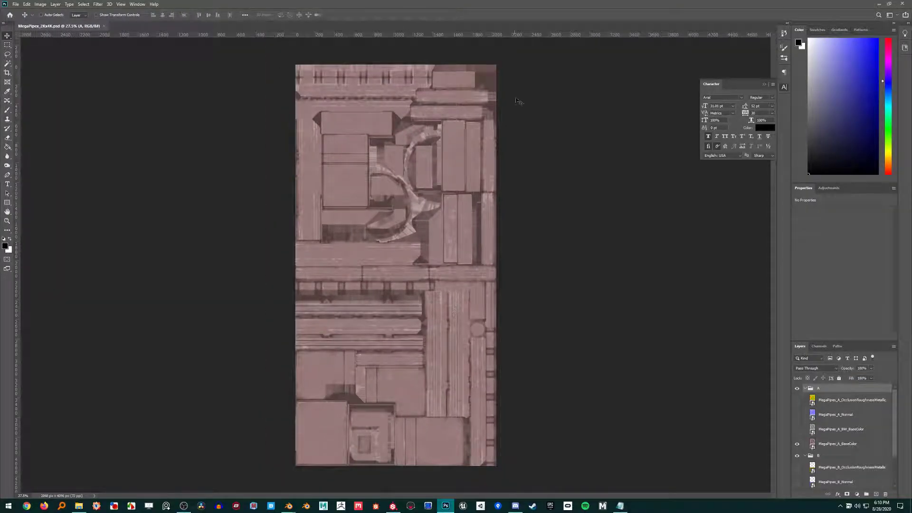
{"action": "left_click", "coordinate": [803, 389]}
{"action": "left_click", "coordinate": [798, 388]}
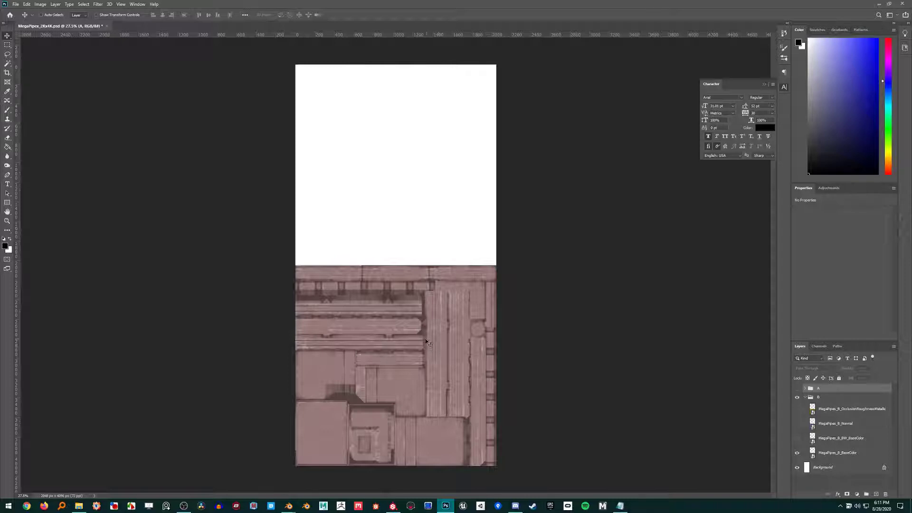
{"action": "scroll", "coordinate": [470, 383], "scroll_direction": "down", "scroll_amount": 1, "text": "alt"}
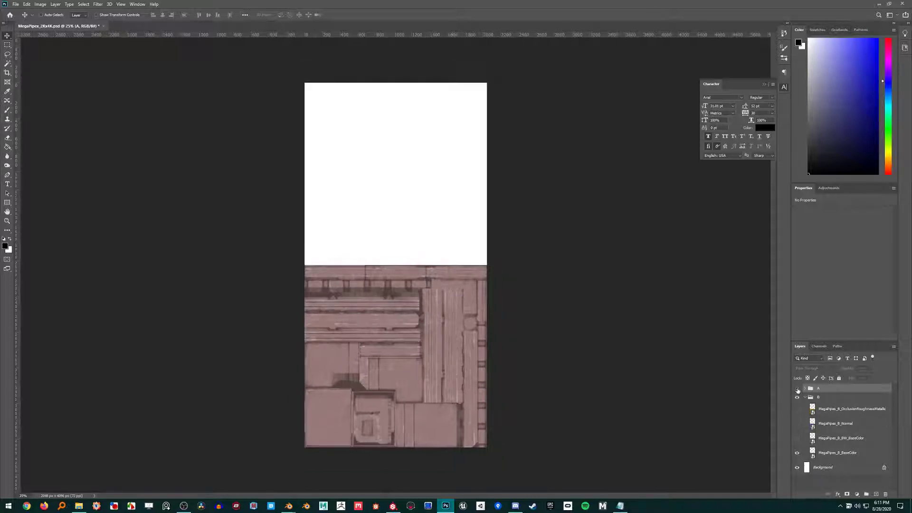
{"action": "left_click", "coordinate": [797, 388]}
{"action": "scroll", "coordinate": [428, 293], "scroll_direction": "up", "scroll_amount": 4, "text": "alt"}
{"action": "scroll", "coordinate": [428, 293], "scroll_direction": "down", "scroll_amount": 1, "text": "alt"}
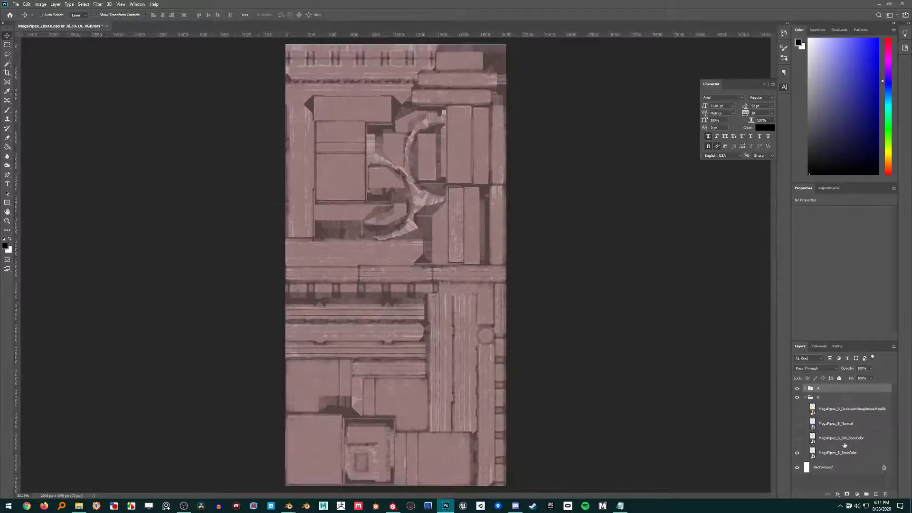
Bring up reference image 2020-08-24_113437.jpg, examine the details on the pipe's middle section, and close the image
{"action": "key", "text": "alt+Tab"}
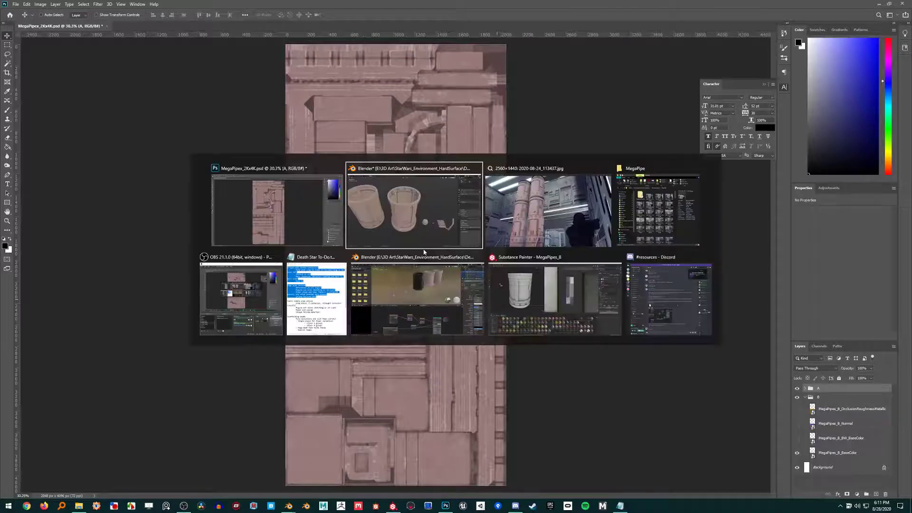
{"action": "left_click", "coordinate": [539, 223]}
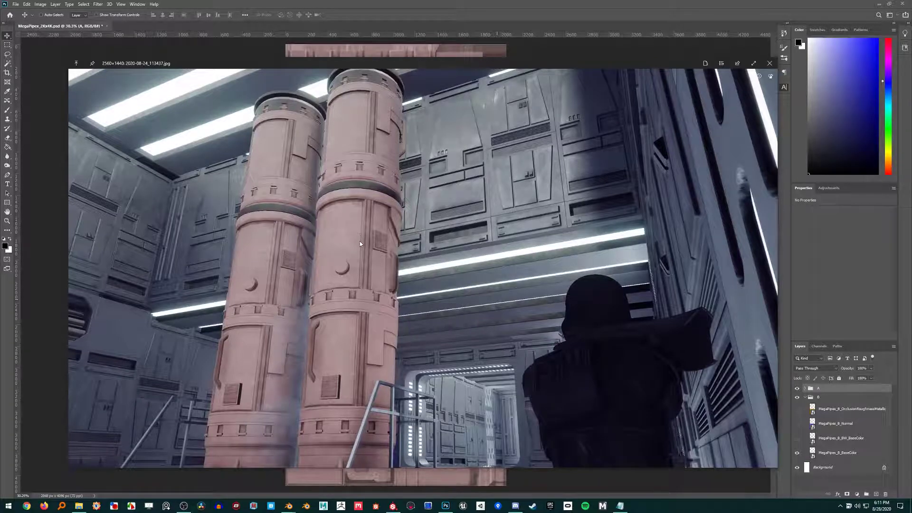
{"action": "scroll", "coordinate": [360, 243], "scroll_direction": "up", "scroll_amount": 5}
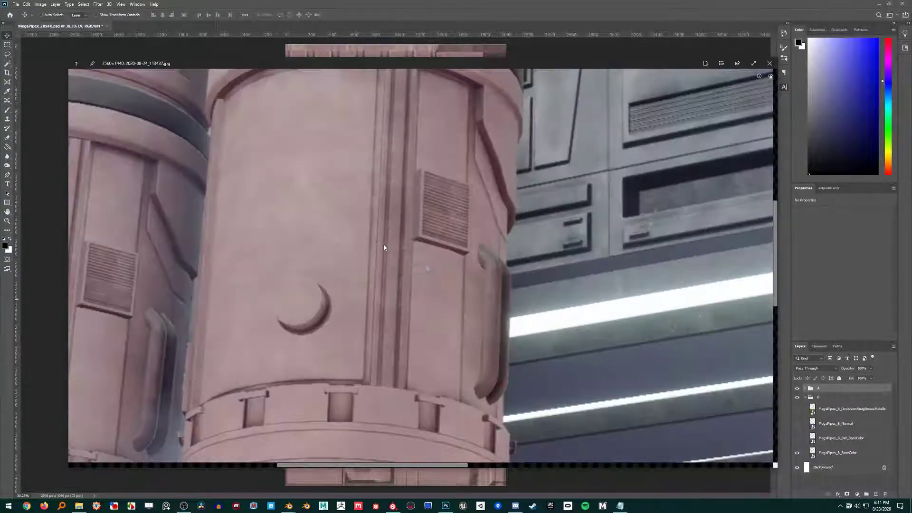
{"action": "scroll", "coordinate": [417, 170], "scroll_direction": "down", "scroll_amount": 5}
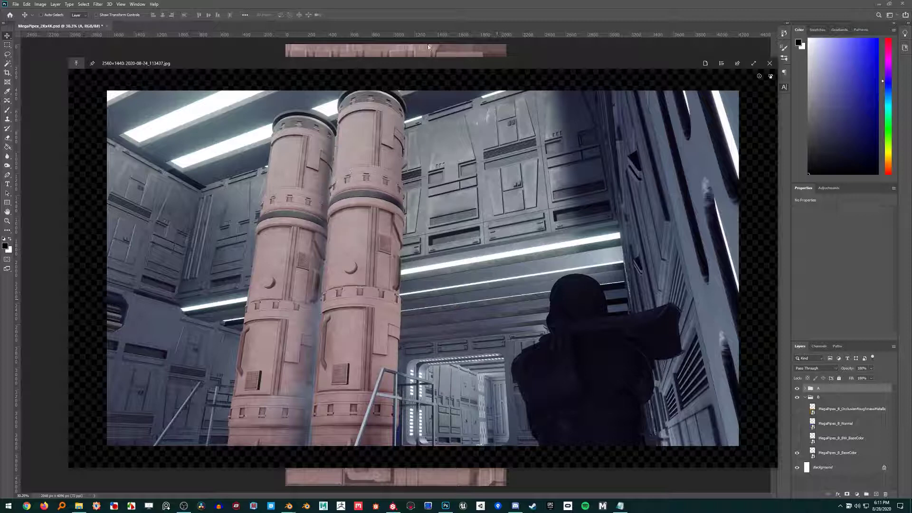
{"action": "left_click_drag", "start_coordinate": [436, 68], "coordinate": [443, 67]}
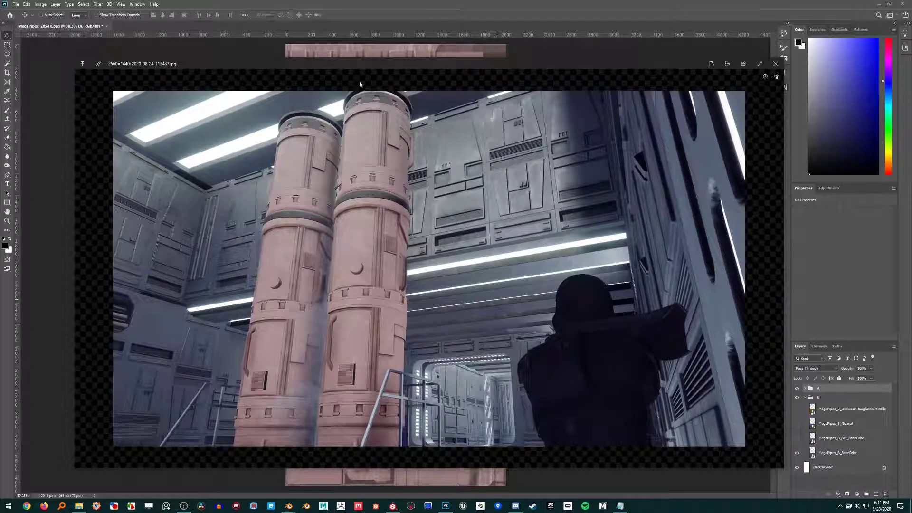
{"action": "left_click", "coordinate": [776, 64]}
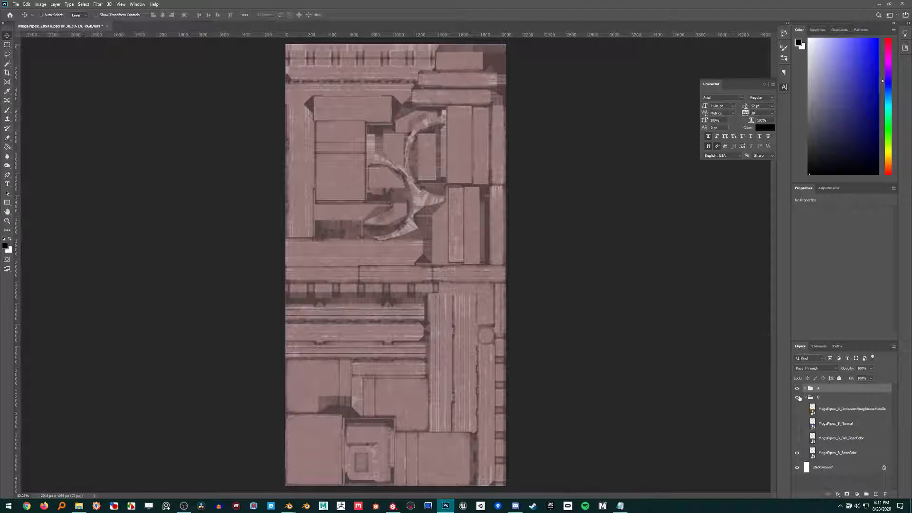
Show the BW_BaseColor layers in groups A and B in place of the coloured BaseColor layers
{"action": "left_click", "coordinate": [798, 440]}
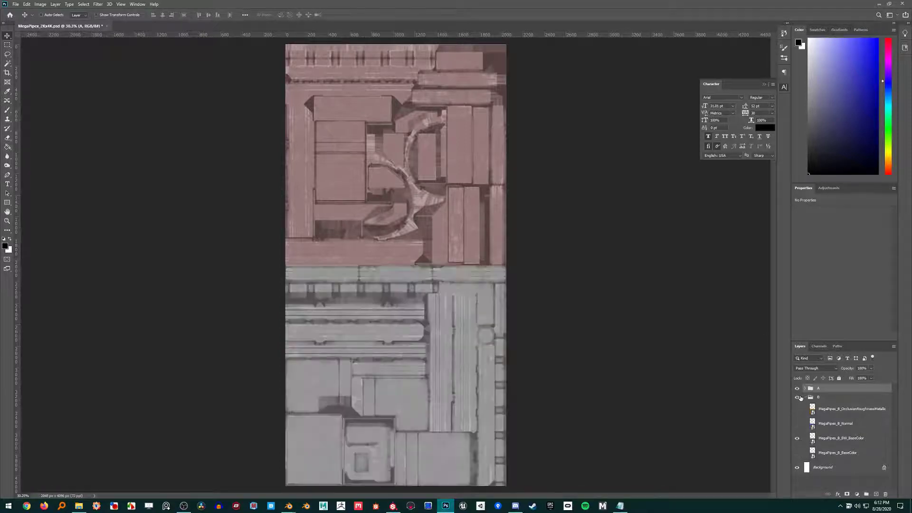
{"action": "left_click", "coordinate": [805, 389]}
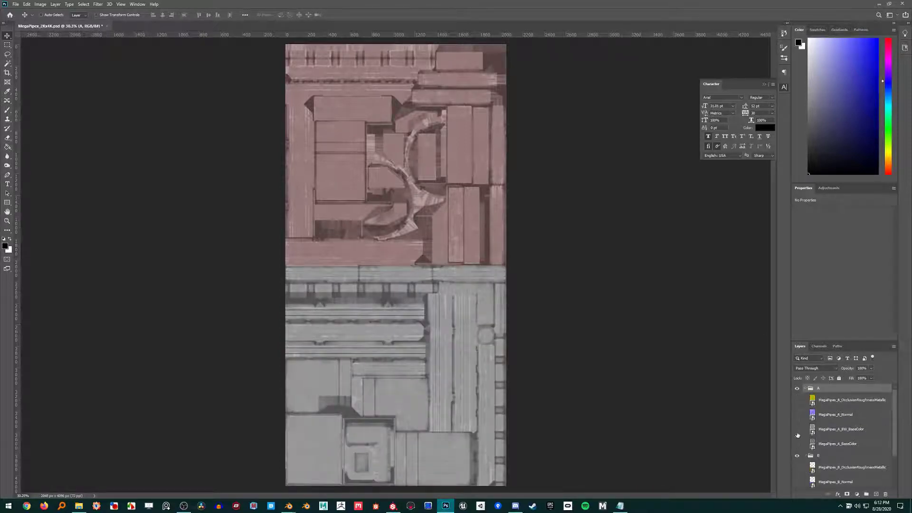
{"action": "left_click", "coordinate": [797, 429]}
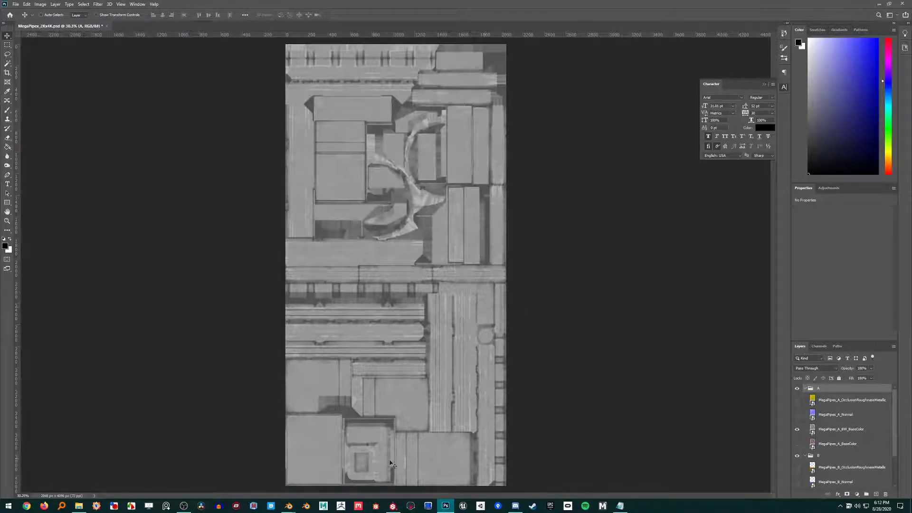
Switch to Substance Painter, inspect the grey base colour on the MegaPipes_B pipe, and return to Photoshop
{"action": "left_click", "coordinate": [392, 505]}
{"action": "scroll", "coordinate": [244, 235], "scroll_direction": "up", "scroll_amount": 4}
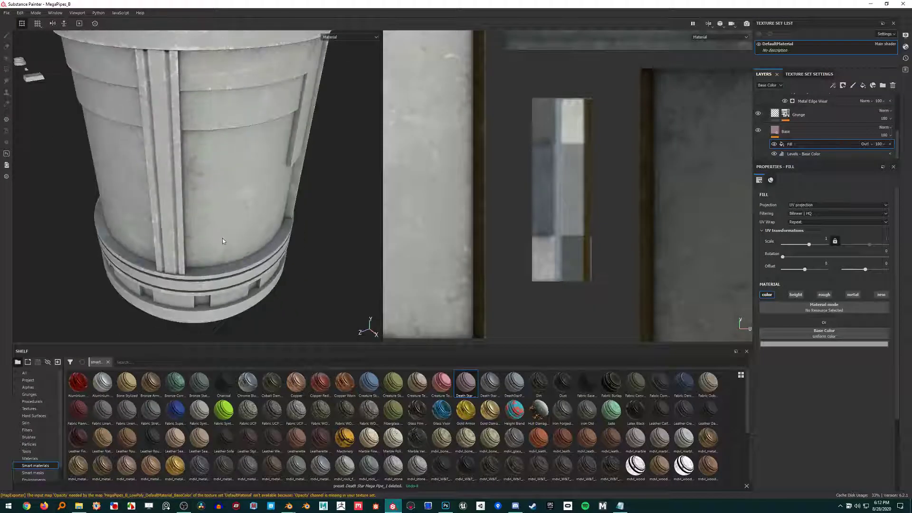
{"action": "scroll", "coordinate": [255, 217], "scroll_direction": "down", "scroll_amount": 3}
{"action": "left_click_drag", "start_coordinate": [255, 220], "coordinate": [203, 192], "text": "alt"}
{"action": "key", "text": "alt+Tab"}
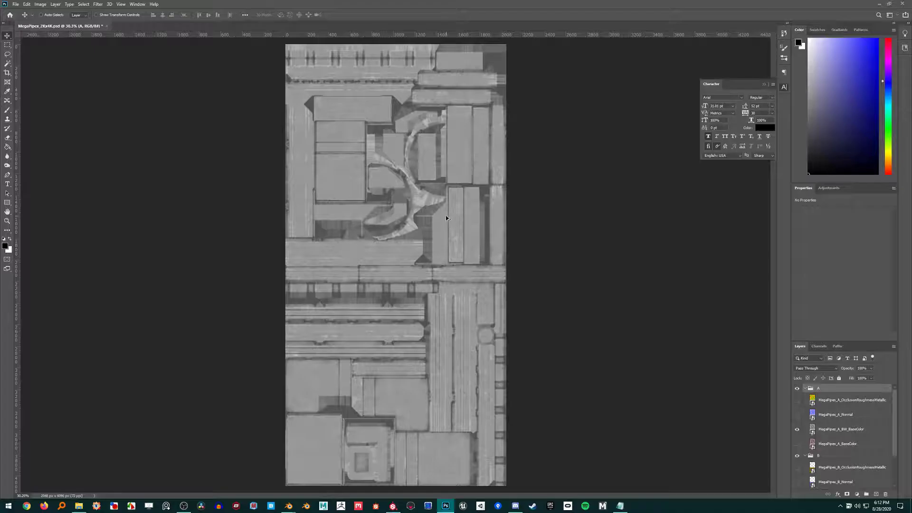
Switch to Blender and view both pipe sections together with the row of small detail parts
{"action": "key", "text": "alt+Tab"}
{"action": "key", "text": "alt+Tab"}
{"action": "scroll", "coordinate": [543, 206], "scroll_direction": "down", "scroll_amount": 5}
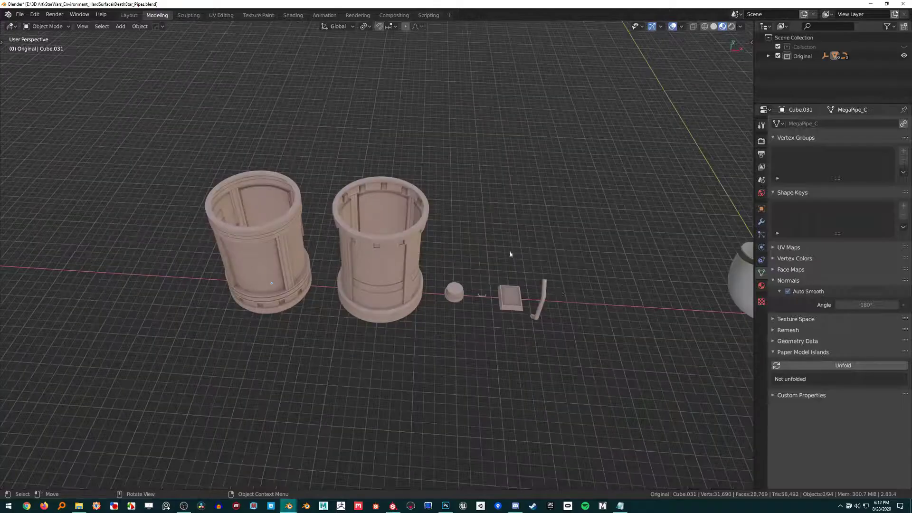
Examine the small detail parts beside the pipes, selecting the cap, the bent small pipe and the vent in turn
{"action": "scroll", "coordinate": [489, 269], "scroll_direction": "up", "scroll_amount": 8}
{"action": "left_click", "coordinate": [335, 277]}
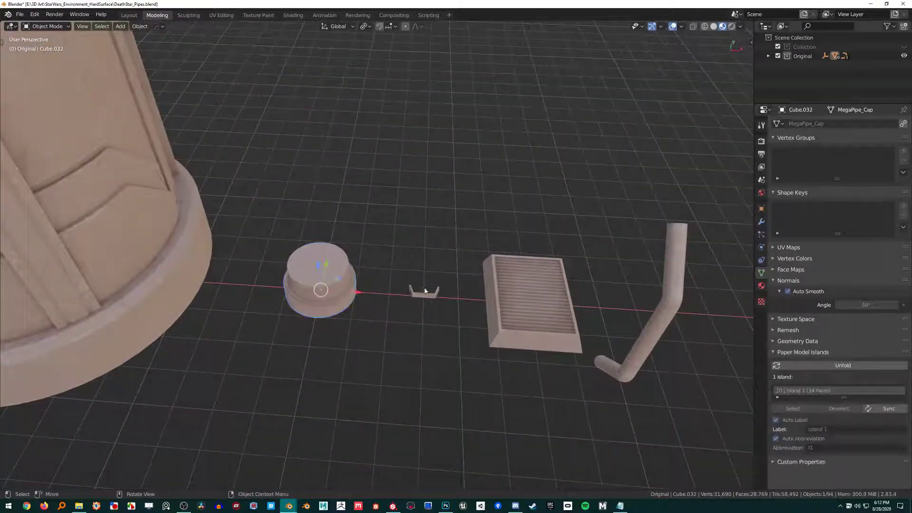
{"action": "left_click", "coordinate": [532, 304]}
{"action": "left_click", "coordinate": [639, 309]}
{"action": "left_click", "coordinate": [564, 318]}
Switch to the DeathStar_MegaPipes.blend window and close the extra Blender window opened by mistake
{"action": "key", "text": "alt+Tab"}
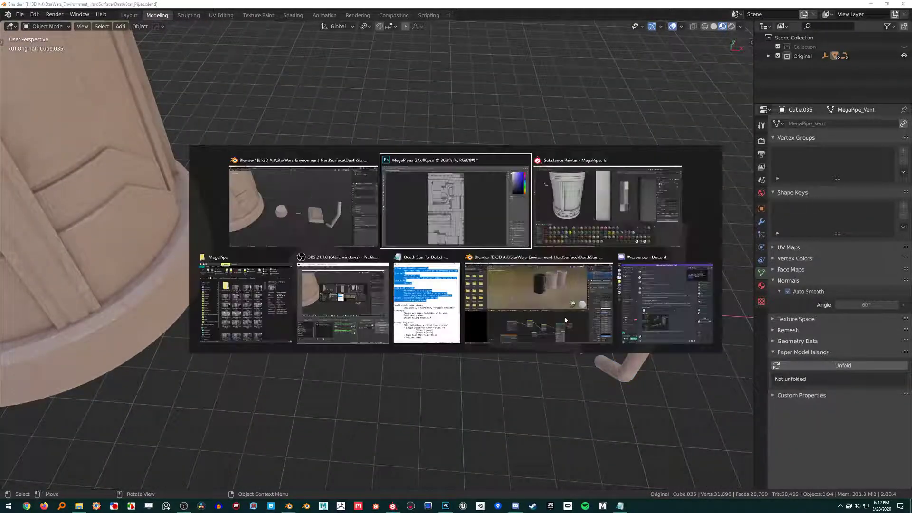
{"action": "key", "text": "Escape"}
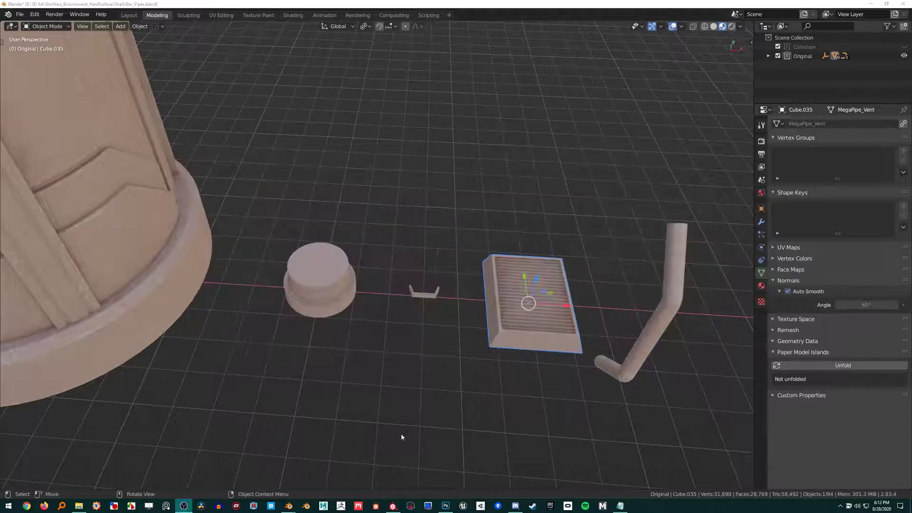
{"action": "right_click", "coordinate": [289, 507]}
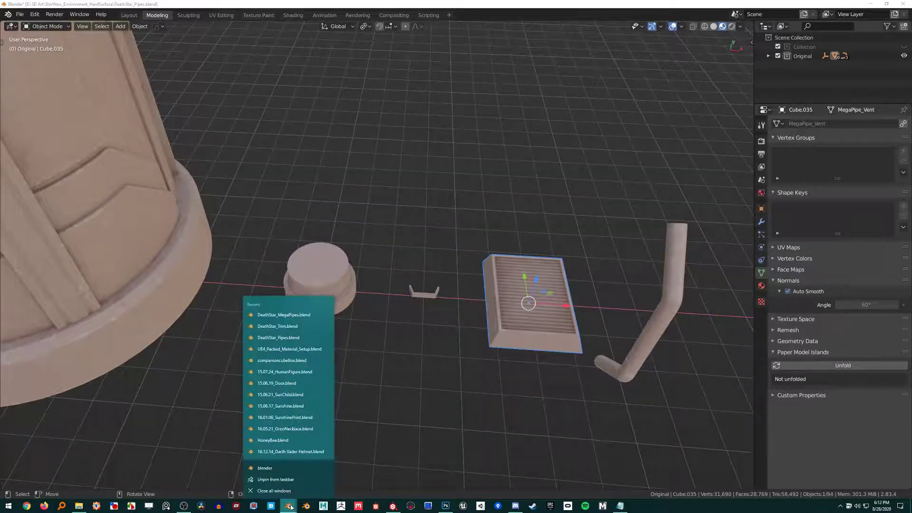
{"action": "left_click", "coordinate": [283, 314]}
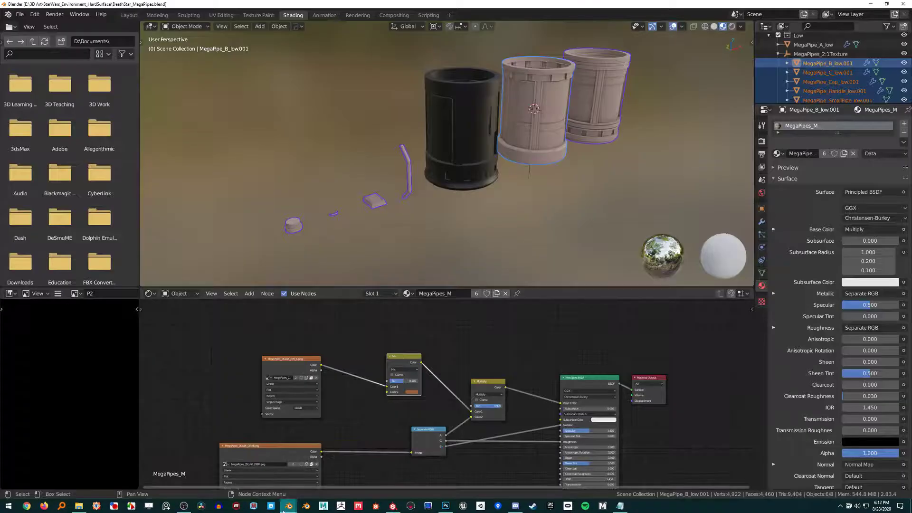
{"action": "mouse_move", "coordinate": [290, 507]}
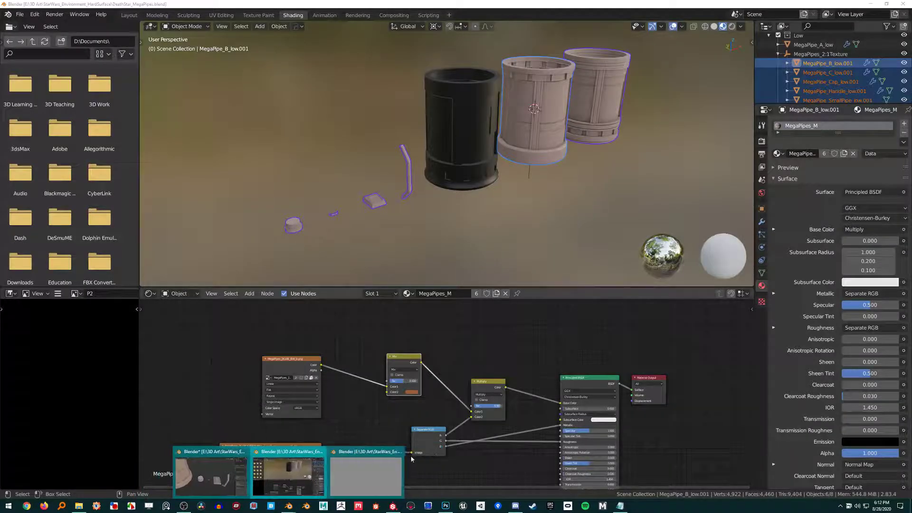
{"action": "left_click", "coordinate": [398, 453]}
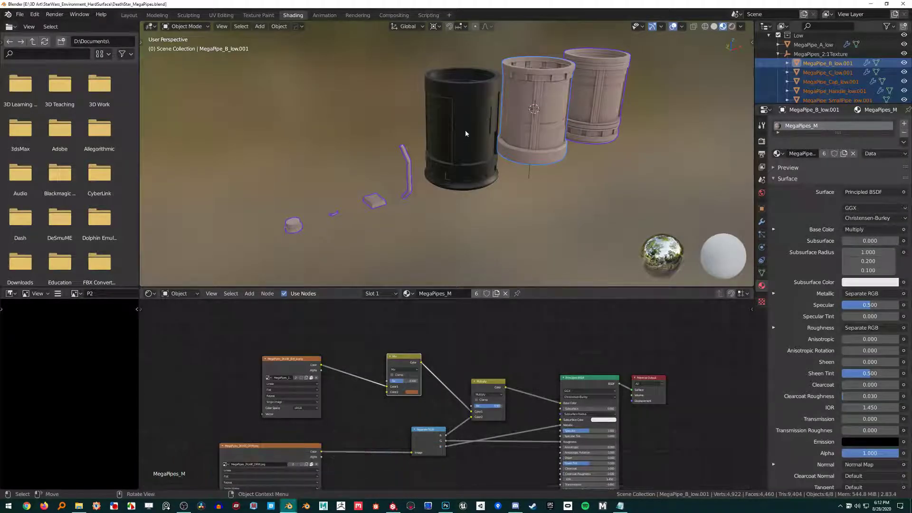
Select the bent small pipe and view its UV island in the UV Editing workspace alongside all pipe models
{"action": "left_click", "coordinate": [406, 188]}
{"action": "left_click", "coordinate": [221, 15]}
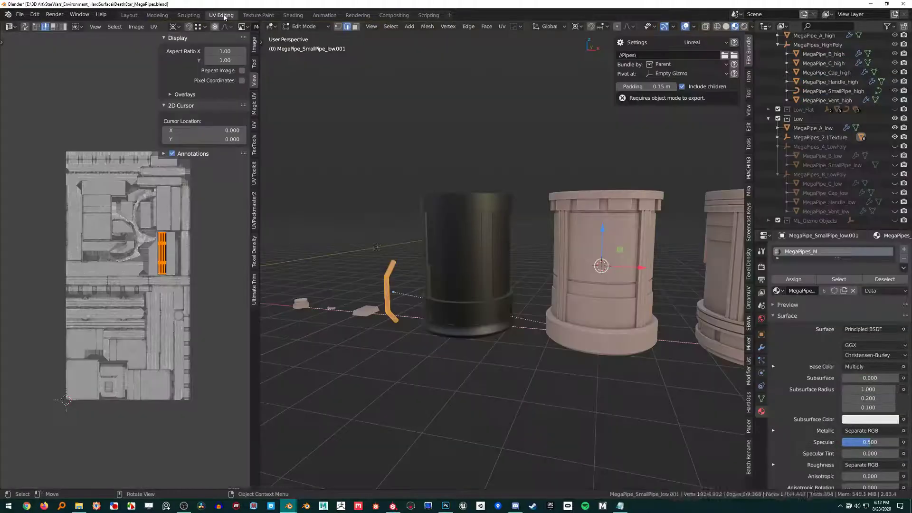
{"action": "mouse_move", "coordinate": [325, 267]}
{"action": "middle_mouse_down"}
{"action": "mouse_move", "coordinate": [365, 291]}
{"action": "mouse_move", "coordinate": [558, 299]}
{"action": "middle_mouse_up"}
{"action": "scroll", "coordinate": [449, 291], "scroll_direction": "up", "scroll_amount": 3}
{"action": "scroll", "coordinate": [449, 291], "scroll_direction": "down", "scroll_amount": 5}
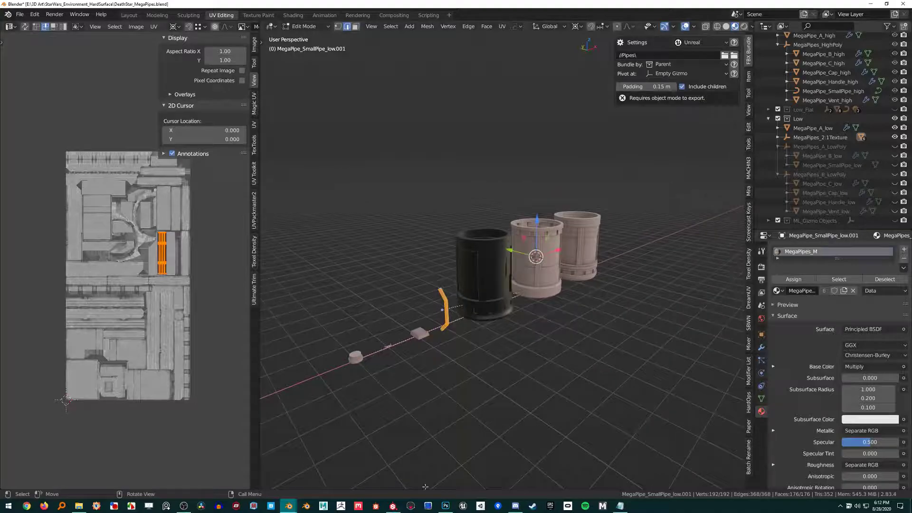
Switch to Substance Painter and examine the full MegaPipes_B texture layout in the 2D view
{"action": "left_click", "coordinate": [393, 506]}
{"action": "scroll", "coordinate": [560, 204], "scroll_direction": "down", "scroll_amount": 4}
{"action": "scroll", "coordinate": [560, 203], "scroll_direction": "down", "scroll_amount": 5}
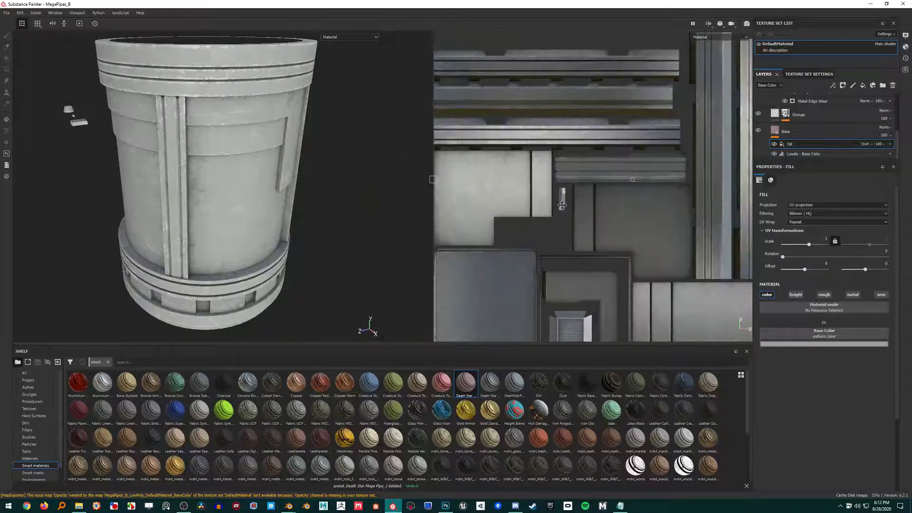
{"action": "middle_click_drag", "start_coordinate": [631, 173], "coordinate": [608, 181]}
{"action": "scroll", "coordinate": [570, 213], "scroll_direction": "up", "scroll_amount": 2}
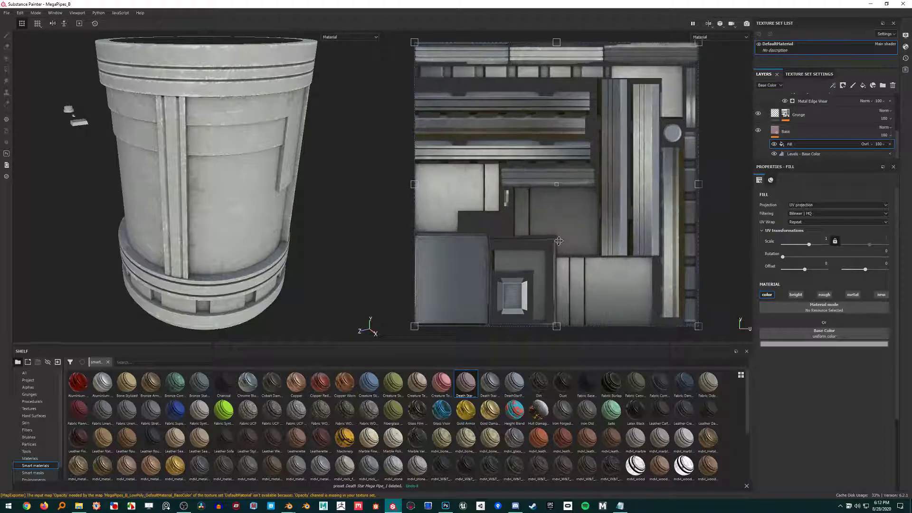
{"action": "scroll", "coordinate": [551, 244], "scroll_direction": "down", "scroll_amount": 1}
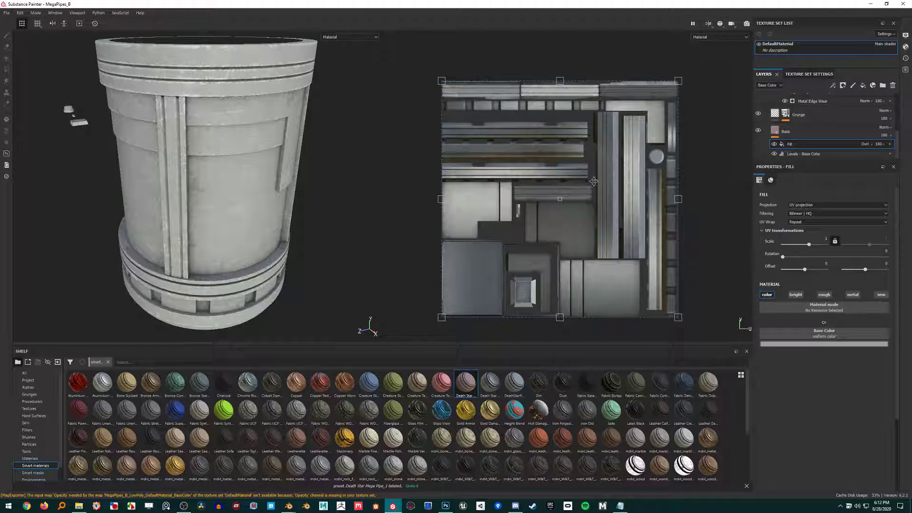
View the MegaPipes_B pipe together with its cap, handle and vent in the 3D view
{"action": "key", "text": "alt"}
{"action": "scroll", "coordinate": [242, 198], "scroll_direction": "down", "scroll_amount": 3}
{"action": "left_click_drag", "start_coordinate": [124, 209], "coordinate": [147, 212], "text": "alt"}
{"action": "middle_click_drag", "start_coordinate": [147, 212], "coordinate": [277, 231], "text": "alt"}
{"action": "scroll", "coordinate": [277, 230], "scroll_direction": "down", "scroll_amount": 2}
{"action": "scroll", "coordinate": [276, 230], "scroll_direction": "down", "scroll_amount": 2}
{"action": "left_click_drag", "start_coordinate": [274, 231], "coordinate": [224, 223], "text": "alt"}
{"action": "scroll", "coordinate": [283, 221], "scroll_direction": "down", "scroll_amount": 2}
{"action": "middle_click_drag", "start_coordinate": [223, 223], "coordinate": [259, 222], "text": "alt"}
Return to Blender and highlight the two texture groups: cap, handle, vent and pipe C, and pipe B with the small pipe
{"action": "key", "text": "alt+Tab"}
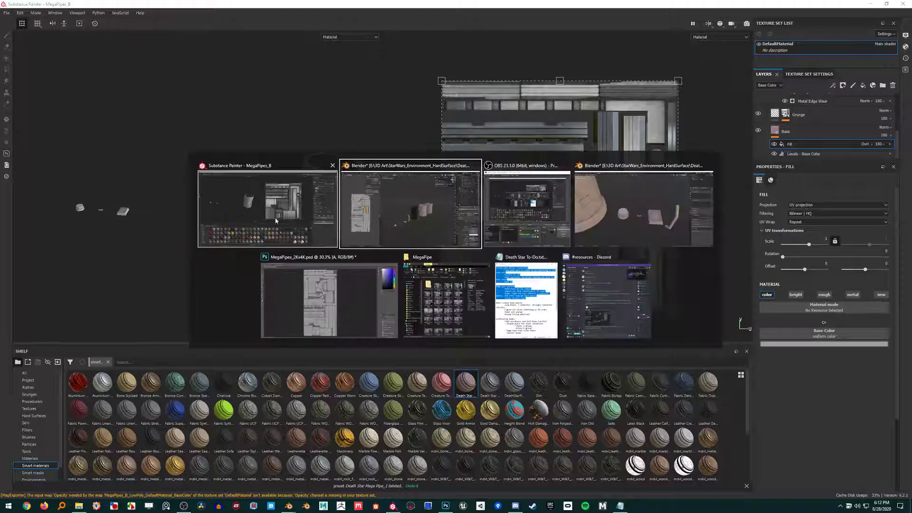
{"action": "key", "text": "Tab"}
{"action": "left_click", "coordinate": [356, 357]}
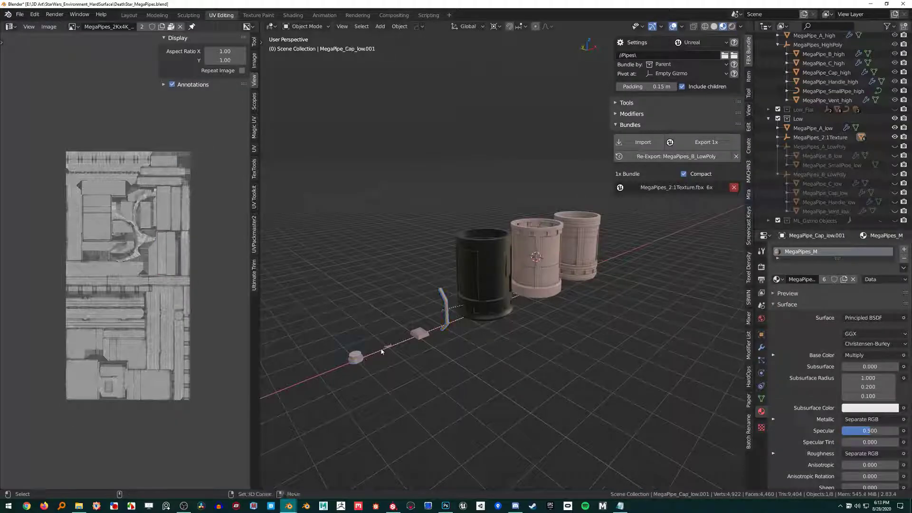
{"action": "left_click", "coordinate": [387, 347], "text": "shift"}
{"action": "left_click", "coordinate": [423, 334], "text": "shift"}
{"action": "key", "text": "alt+Tab"}
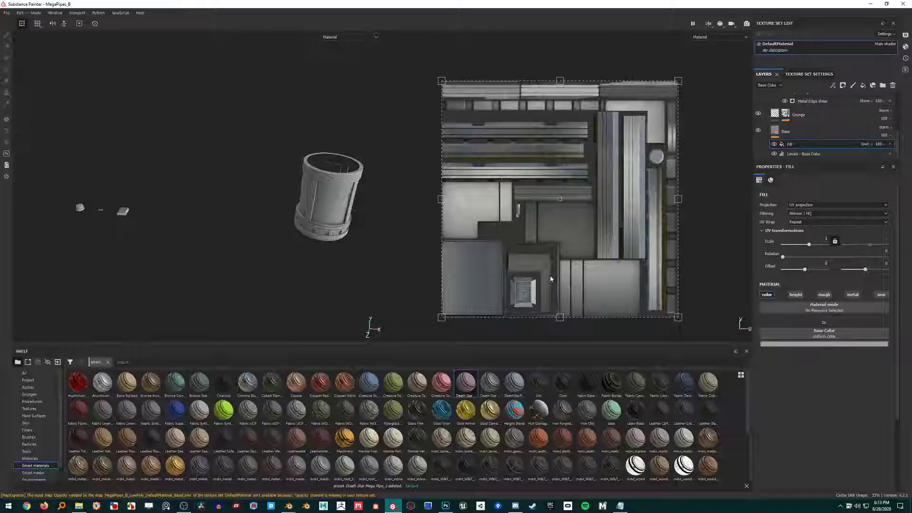
{"action": "key", "text": "alt+Tab"}
{"action": "middle_click_drag", "start_coordinate": [545, 282], "coordinate": [595, 259]}
{"action": "left_click", "coordinate": [614, 263], "text": "shift"}
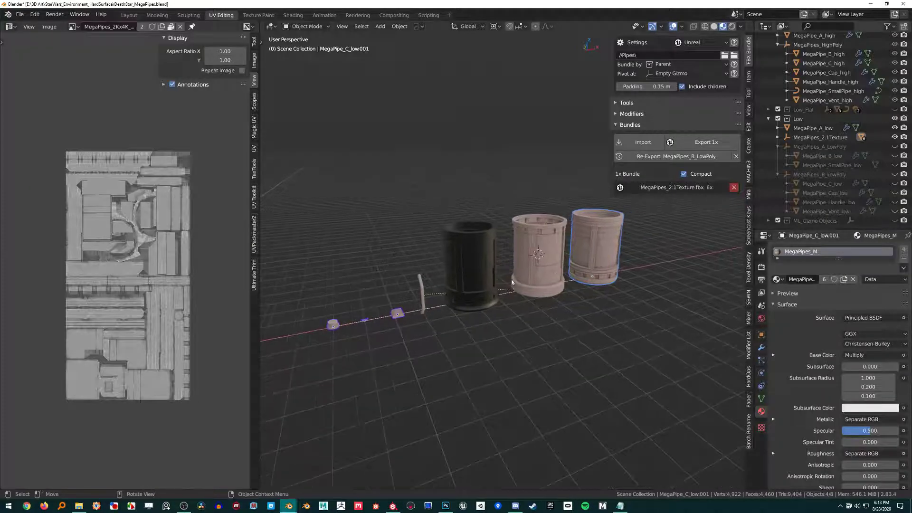
{"action": "left_click", "coordinate": [536, 271]}
{"action": "left_click", "coordinate": [420, 303], "text": "shift"}
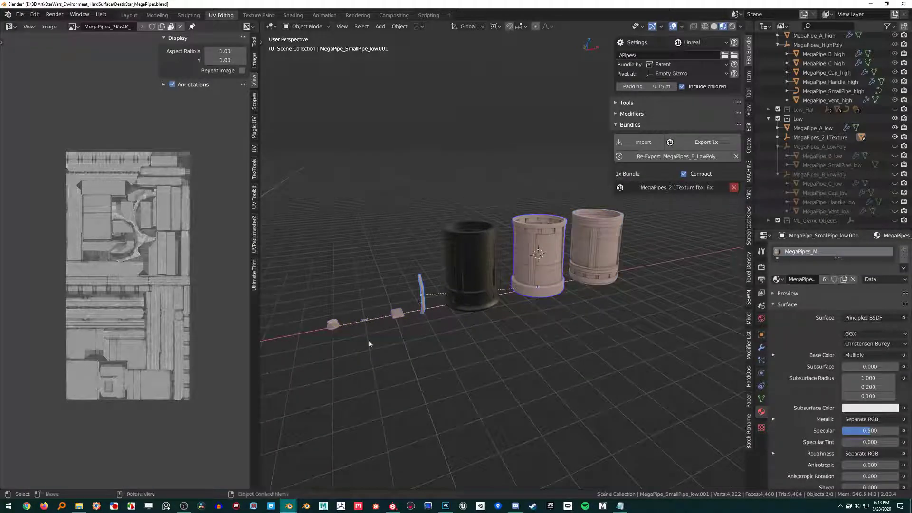
Select the vent, handle, cap and pipe C together and inspect all their UVs in Edit Mode
{"action": "scroll", "coordinate": [331, 329], "scroll_direction": "up", "scroll_amount": 1}
{"action": "left_click", "coordinate": [376, 325], "text": "shift"}
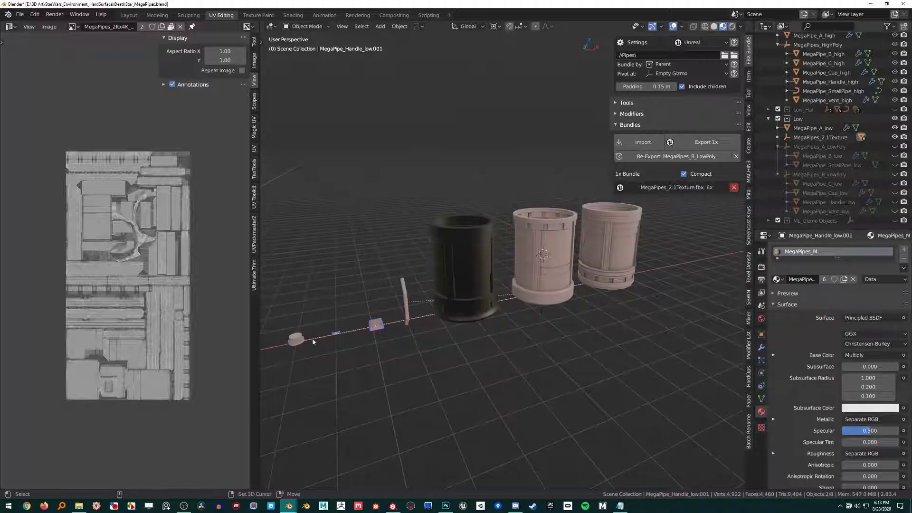
{"action": "left_click", "coordinate": [610, 270], "text": "shift"}
{"action": "key", "text": "Tab"}
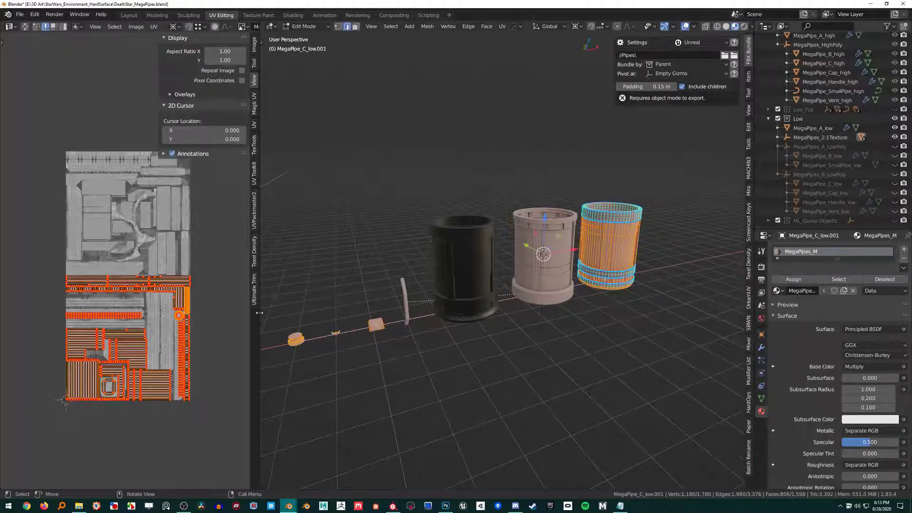
{"action": "key", "text": "a"}
{"action": "scroll", "coordinate": [53, 362], "scroll_direction": "up", "scroll_amount": 2}
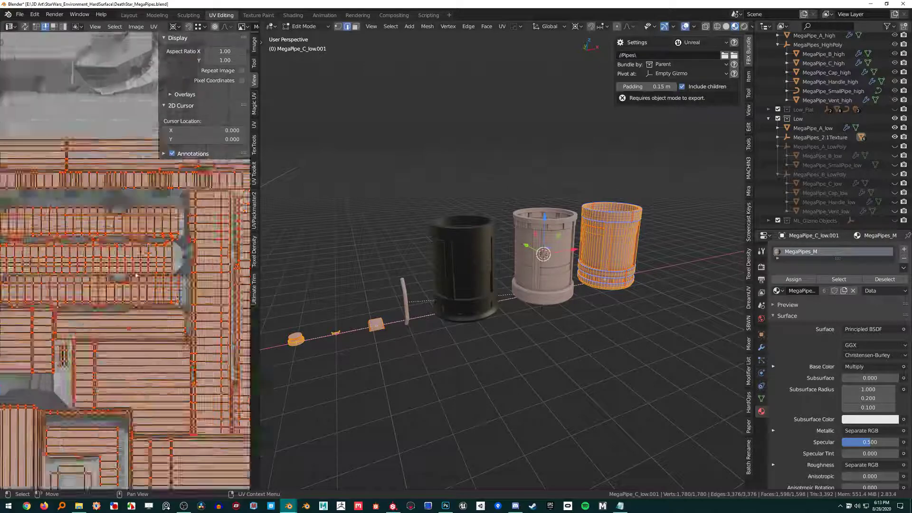
{"action": "scroll", "coordinate": [118, 312], "scroll_direction": "up", "scroll_amount": 2}
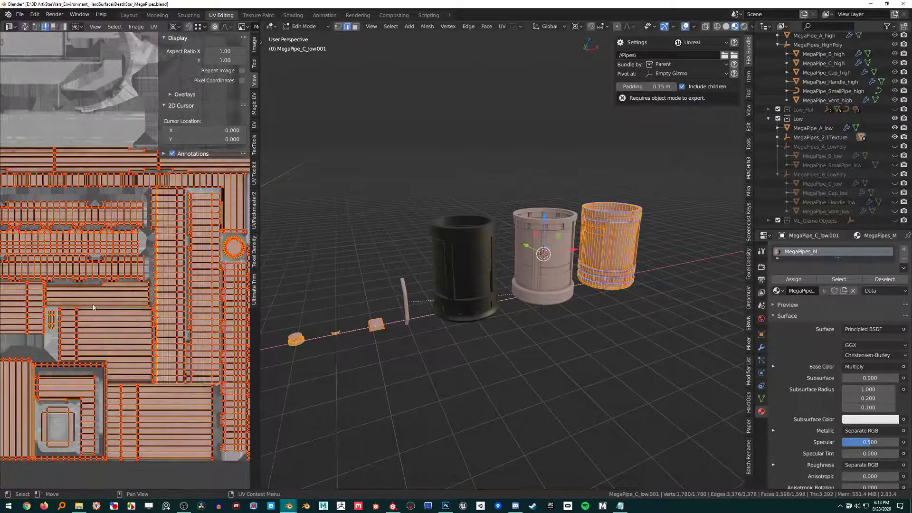
Inspect the UVs of pipe B and the small pipe in Edit Mode, and return to Object Mode
{"action": "key", "text": "Tab"}
{"action": "left_click", "coordinate": [528, 289]}
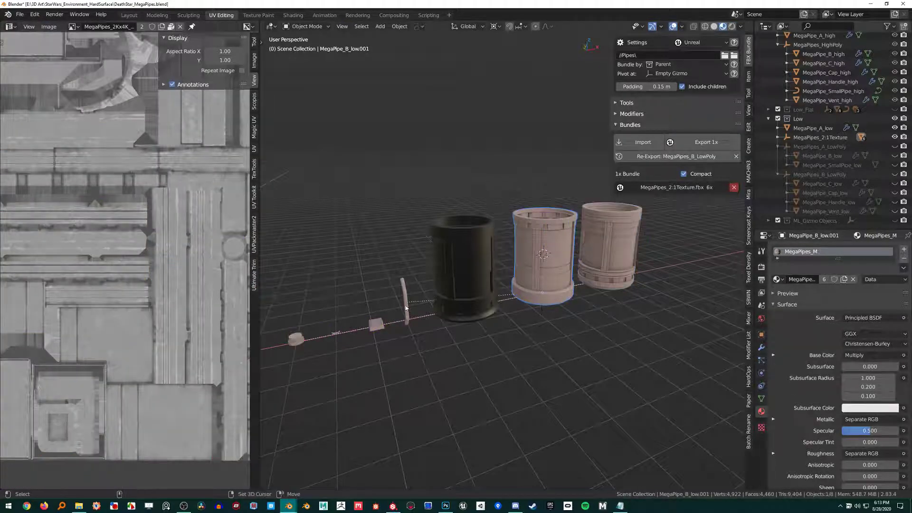
{"action": "key", "text": "Tab"}
{"action": "scroll", "coordinate": [164, 198], "scroll_direction": "down", "scroll_amount": 3}
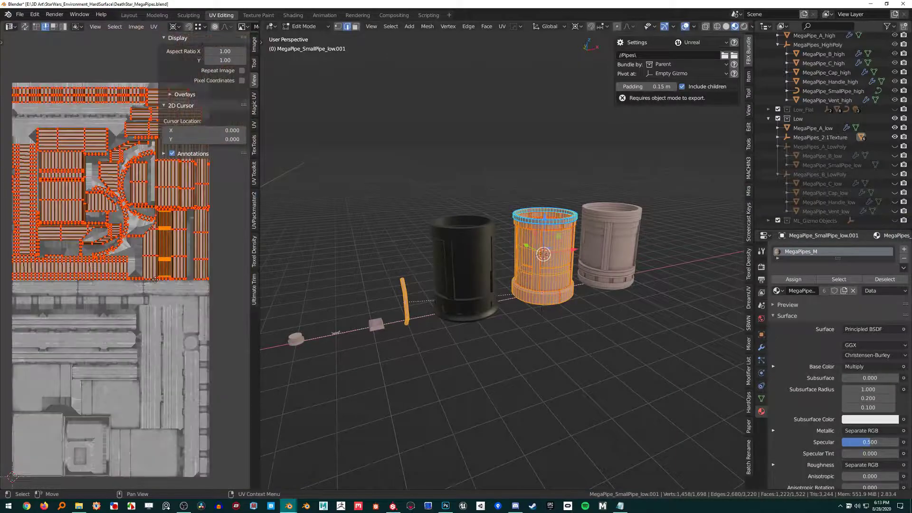
{"action": "middle_click_drag", "start_coordinate": [164, 197], "coordinate": [150, 327]}
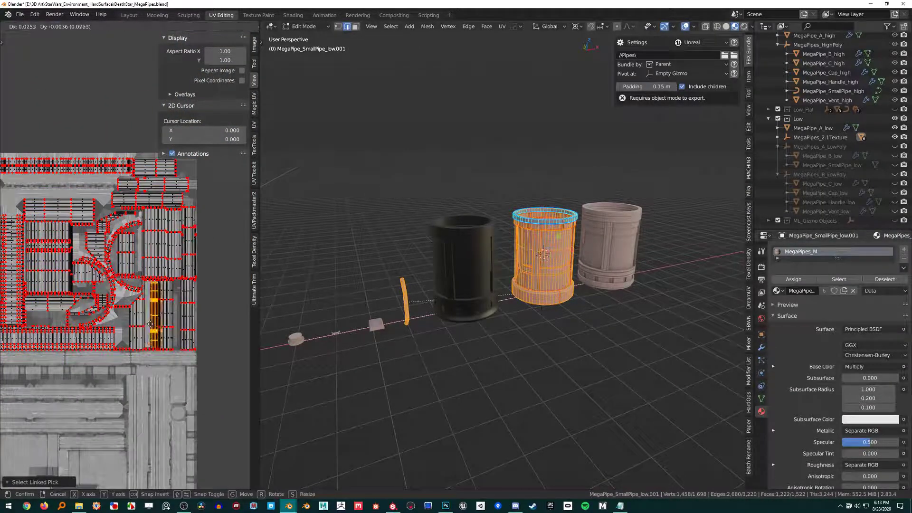
{"action": "scroll", "coordinate": [148, 324], "scroll_direction": "up", "scroll_amount": 4}
{"action": "key", "text": "Tab"}
{"action": "key", "text": "Tab"}
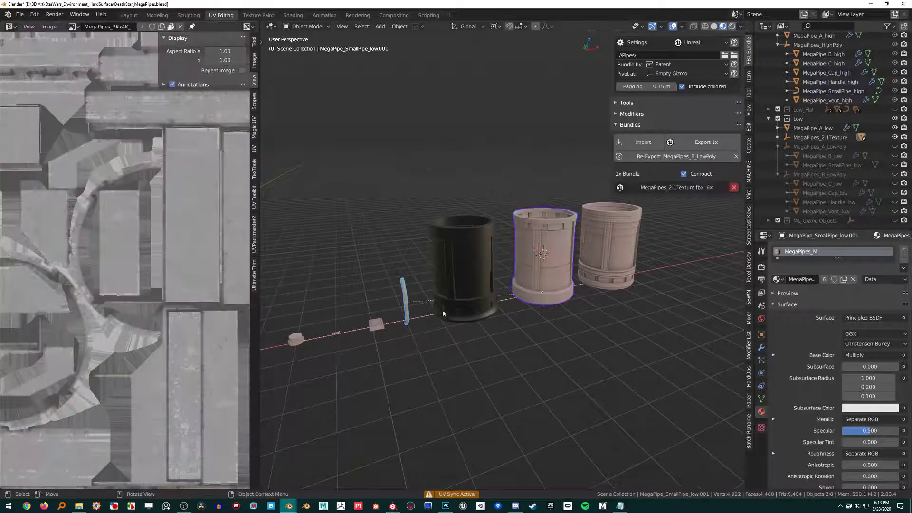
Collapse the MegaPipes_A_LowPoly and MegaPipes_B_LowPoly hierarchies and hide the MegaPipes_2:1Texture parent
{"action": "scroll", "coordinate": [220, 321], "scroll_direction": "down", "scroll_amount": 4}
{"action": "middle_click_drag", "start_coordinate": [451, 332], "coordinate": [479, 338]}
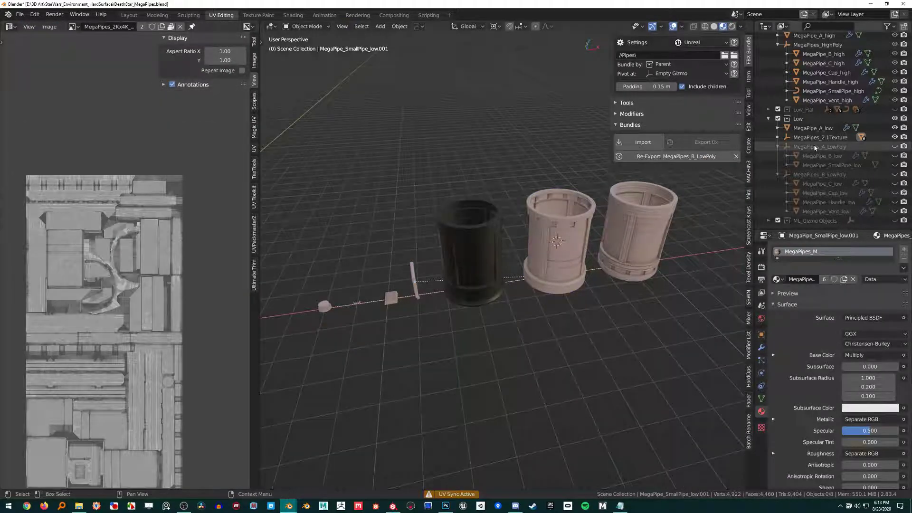
{"action": "left_click", "coordinate": [778, 146]}
{"action": "left_click", "coordinate": [779, 175]}
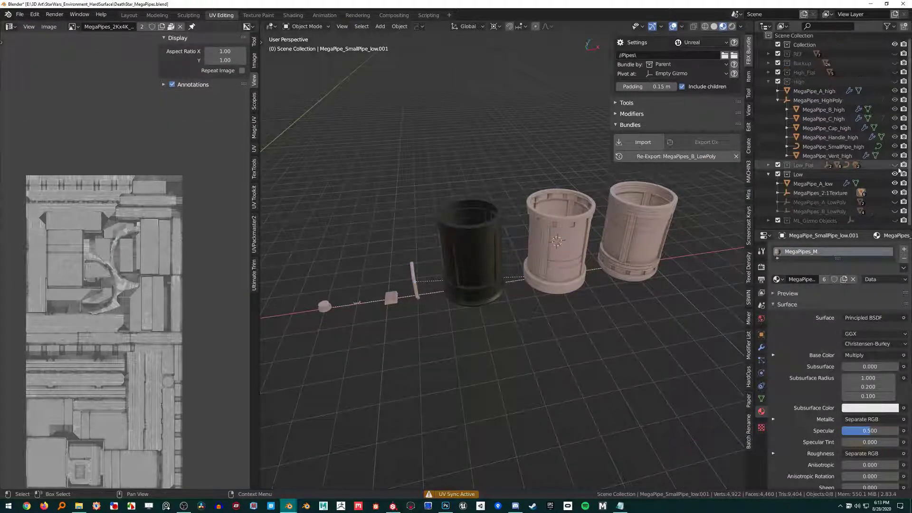
{"action": "left_click", "coordinate": [895, 193]}
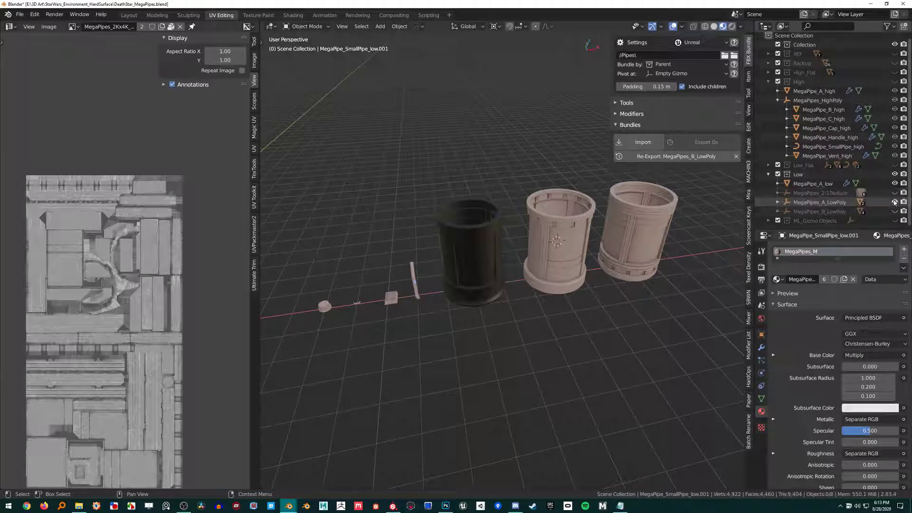
{"action": "left_click", "coordinate": [895, 202]}
{"action": "middle_click_drag", "start_coordinate": [549, 261], "coordinate": [553, 259]}
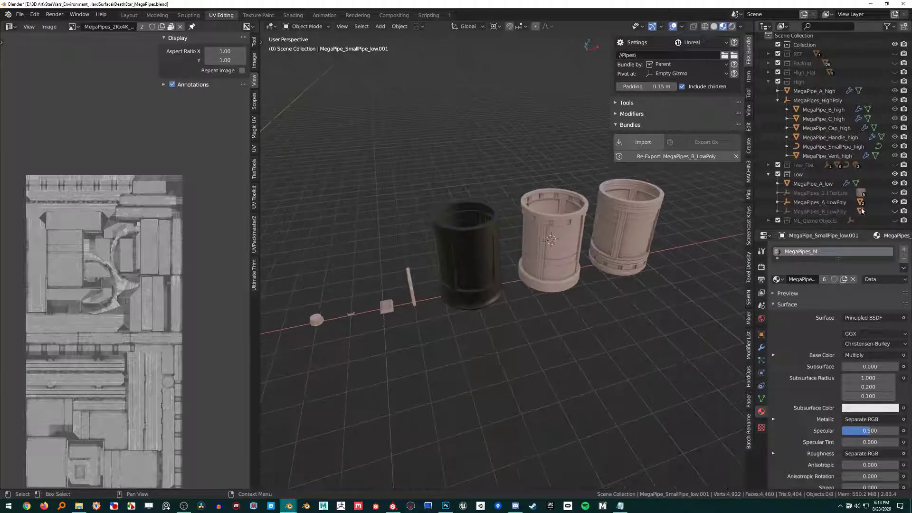
{"action": "left_click", "coordinate": [895, 202]}
Hide all the pipe and detail objects parented under MegaPipes_2:1Texture and collapse that hierarchy
{"action": "left_click", "coordinate": [777, 193]}
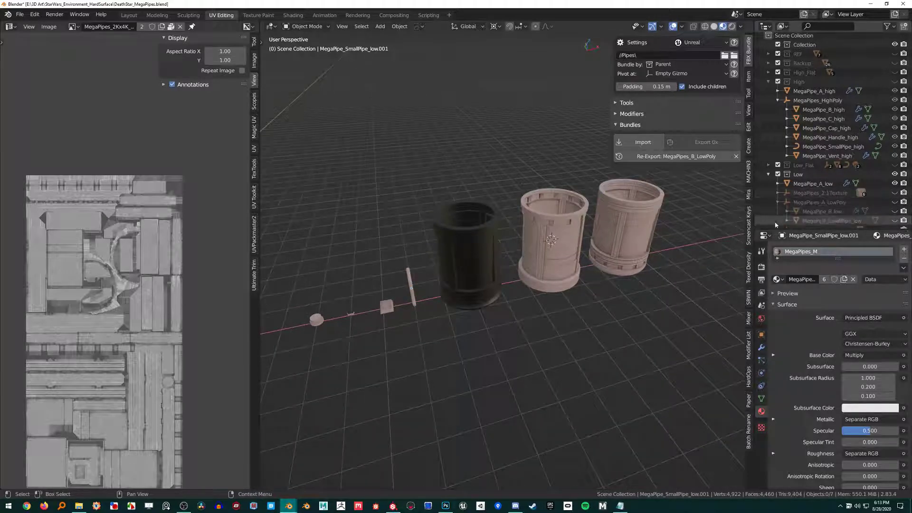
{"action": "scroll", "coordinate": [783, 190], "scroll_direction": "down", "scroll_amount": 3}
{"action": "scroll", "coordinate": [792, 180], "scroll_direction": "down", "scroll_amount": 1}
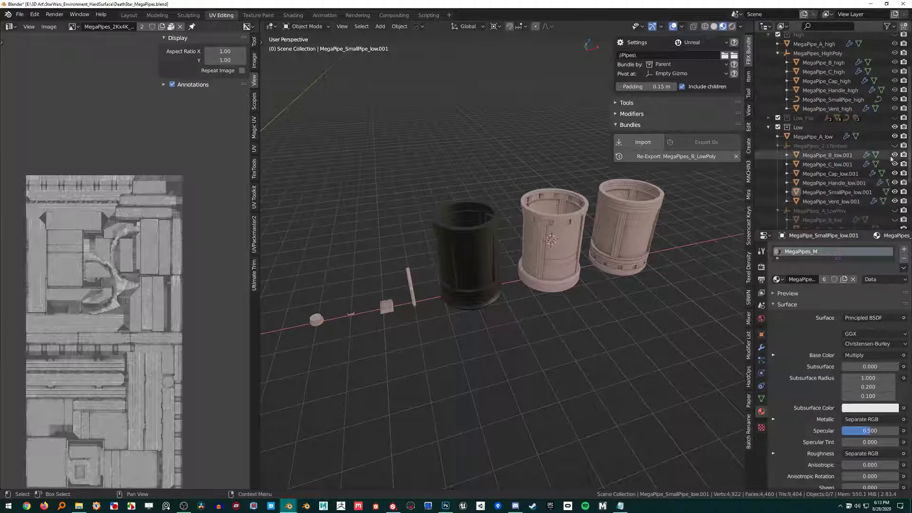
{"action": "left_click_drag", "start_coordinate": [894, 155], "coordinate": [894, 202]}
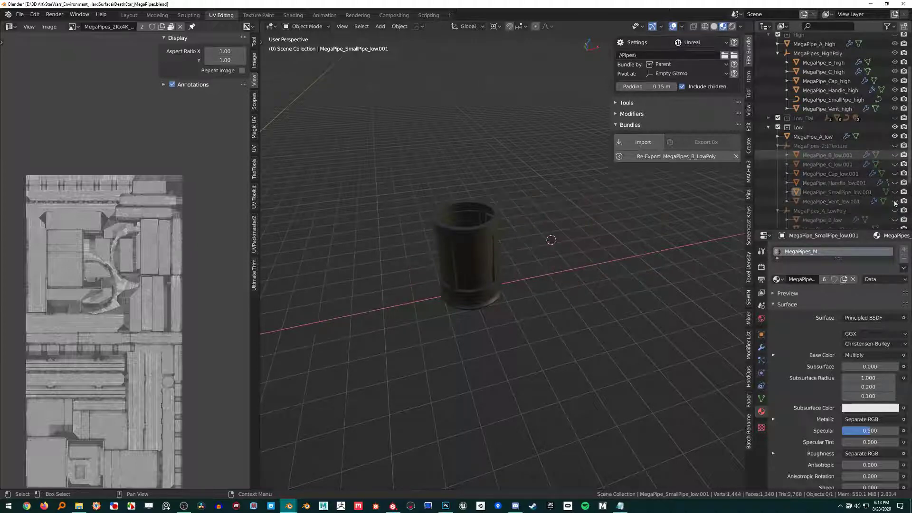
{"action": "left_click", "coordinate": [778, 148]}
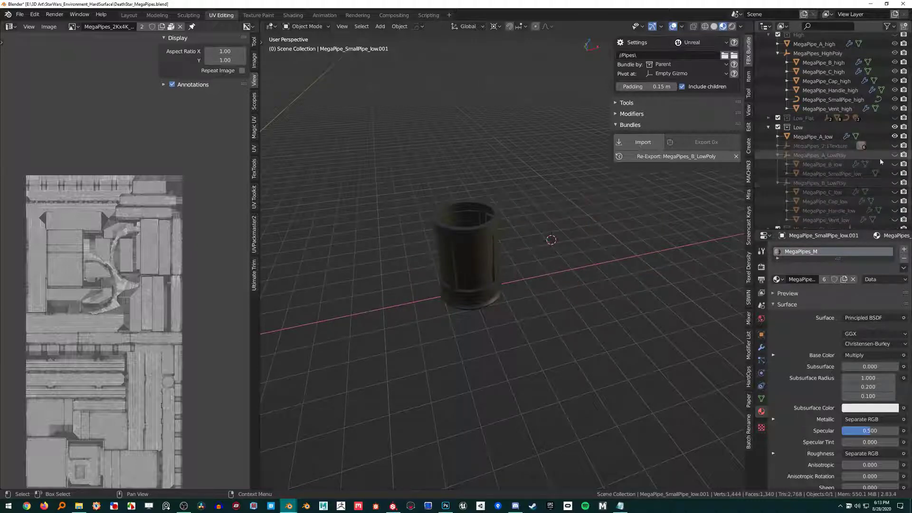
Show the objects under MegaPipes_A_LowPoly and MegaPipes_B_LowPoly and select MegaPipe_Cap_low
{"action": "left_click_drag", "start_coordinate": [895, 164], "coordinate": [891, 216]}
{"action": "scroll", "coordinate": [894, 179], "scroll_direction": "down", "scroll_amount": 1}
{"action": "left_click", "coordinate": [836, 193]}
Add the low-poly handle, vent, small pipe, pipe B and pipe C to the cap selection and enter Edit Mode on all of them
{"action": "scroll", "coordinate": [165, 104], "scroll_direction": "down", "scroll_amount": 3}
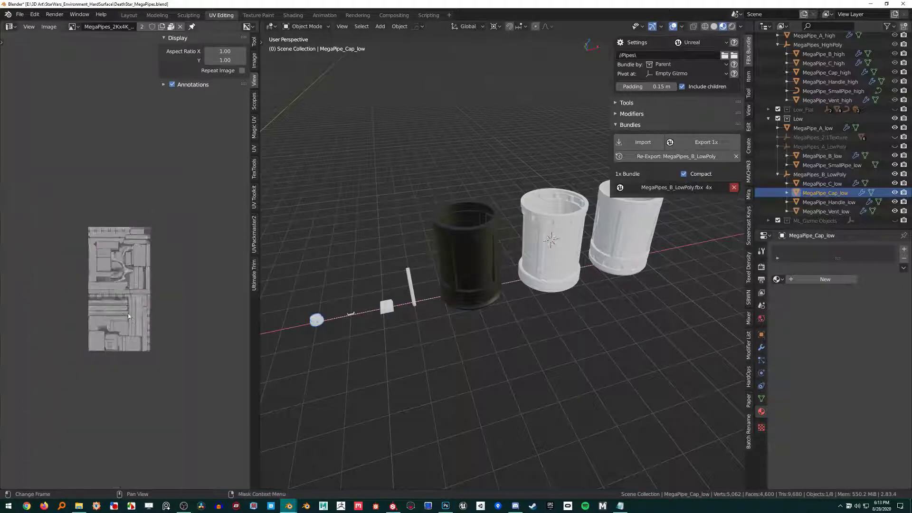
{"action": "left_click", "coordinate": [71, 27]}
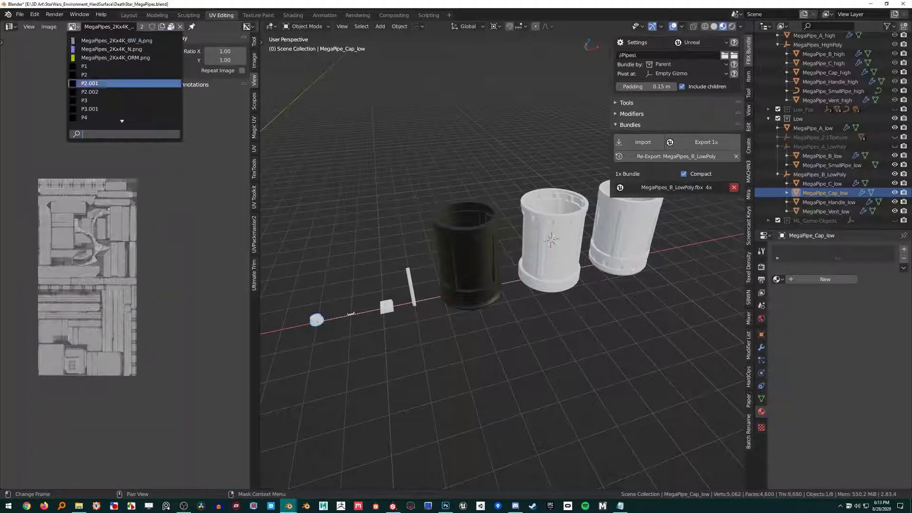
{"action": "left_click", "coordinate": [351, 315], "text": "shift"}
{"action": "left_click", "coordinate": [386, 307], "text": "shift"}
{"action": "left_click", "coordinate": [410, 291], "text": "shift"}
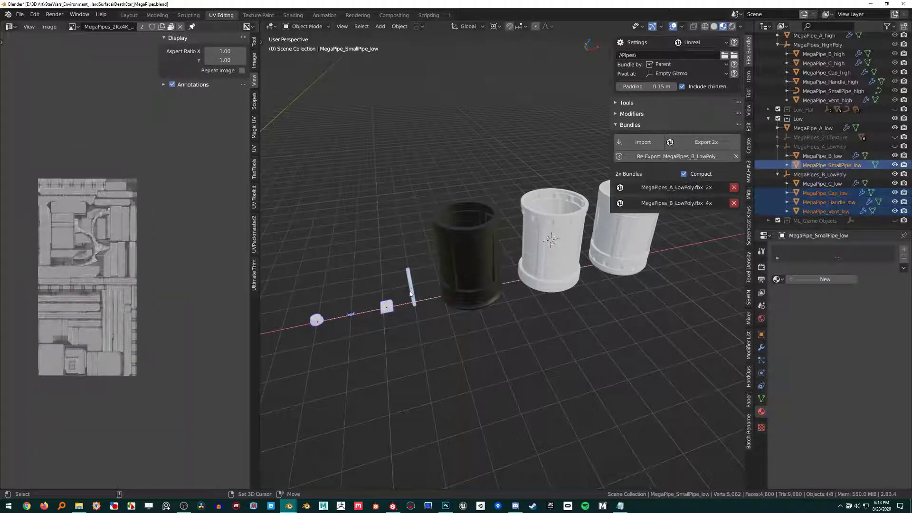
{"action": "key", "text": "Tab"}
{"action": "key", "text": "Tab"}
{"action": "left_click", "coordinate": [550, 257], "text": "shift"}
{"action": "left_click", "coordinate": [636, 245], "text": "shift"}
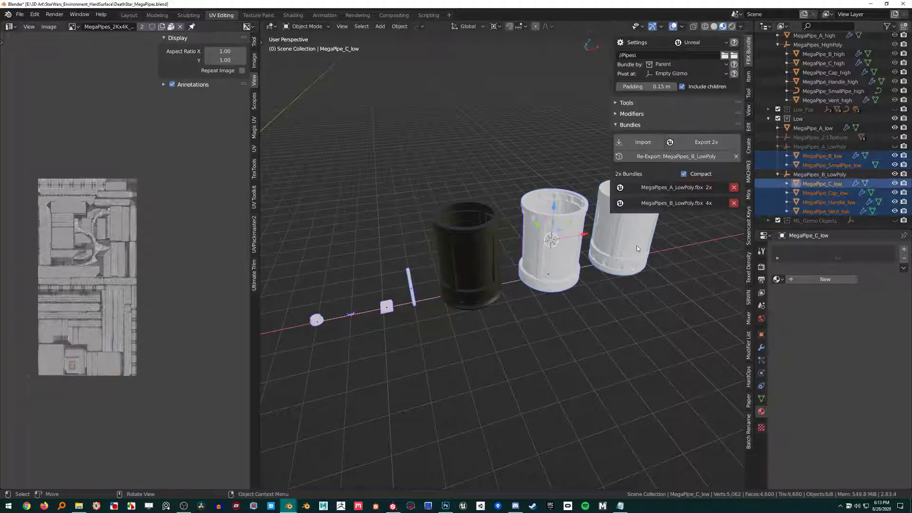
{"action": "key", "text": "Tab"}
Show the square P1 image behind the combined pipe UVs in place of the 2K×4K texture
{"action": "scroll", "coordinate": [128, 261], "scroll_direction": "up", "scroll_amount": 3}
{"action": "scroll", "coordinate": [128, 261], "scroll_direction": "down", "scroll_amount": 4}
{"action": "middle_click_drag", "start_coordinate": [136, 252], "coordinate": [173, 270]}
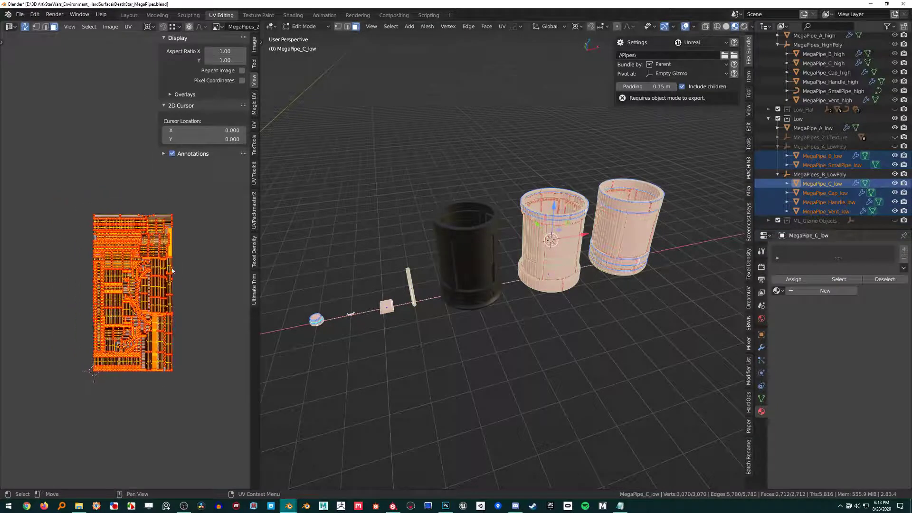
{"action": "middle_click_drag", "start_coordinate": [103, 62], "coordinate": [71, 71]}
{"action": "scroll", "coordinate": [88, 27], "scroll_direction": "down", "scroll_amount": 4}
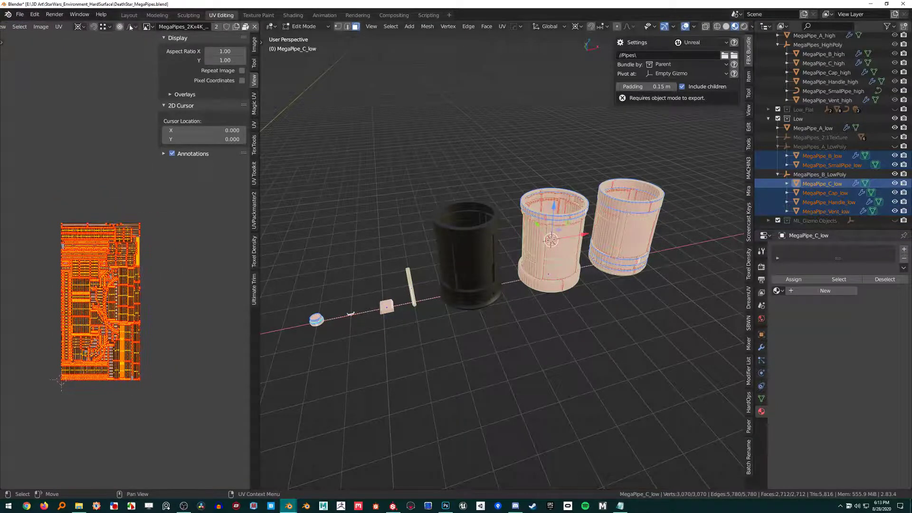
{"action": "left_click", "coordinate": [148, 27]}
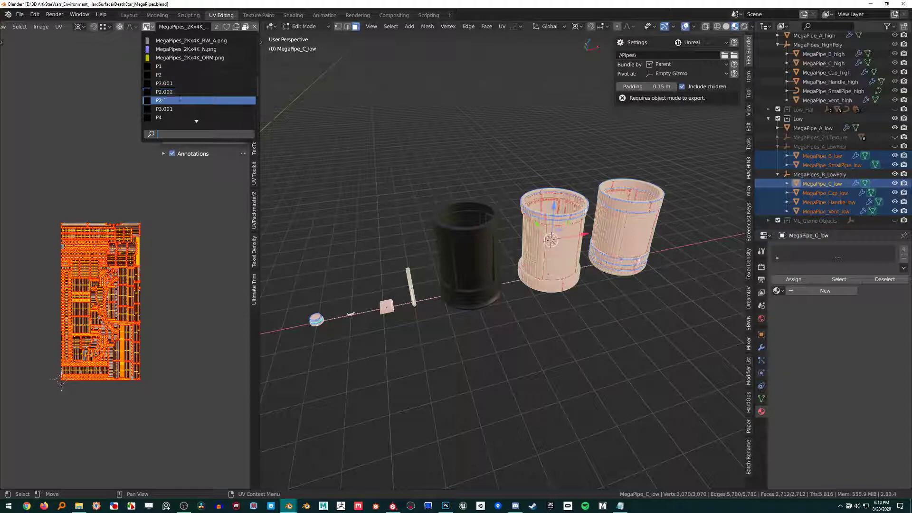
{"action": "left_click", "coordinate": [164, 66]}
{"action": "scroll", "coordinate": [98, 300], "scroll_direction": "up", "scroll_amount": 1}
{"action": "middle_click_drag", "start_coordinate": [28, 335], "coordinate": [127, 264]}
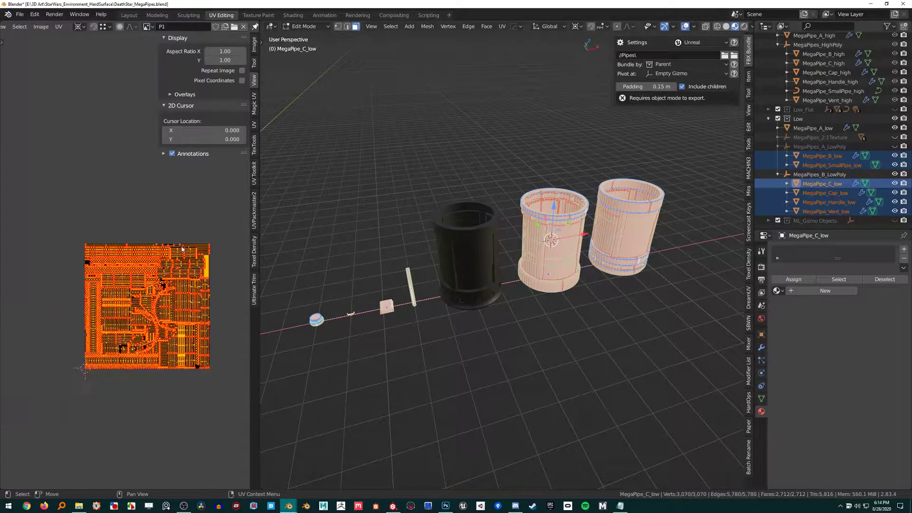
Deselect all the mesh faces and examine how the combined UV islands are packed in the square layout
{"action": "scroll", "coordinate": [128, 264], "scroll_direction": "up", "scroll_amount": 4}
{"action": "key", "text": "alt+a"}
{"action": "middle_click_drag", "start_coordinate": [171, 300], "coordinate": [124, 262]}
{"action": "scroll", "coordinate": [335, 315], "scroll_direction": "down", "scroll_amount": 1}
{"action": "scroll", "coordinate": [122, 318], "scroll_direction": "down", "scroll_amount": 5}
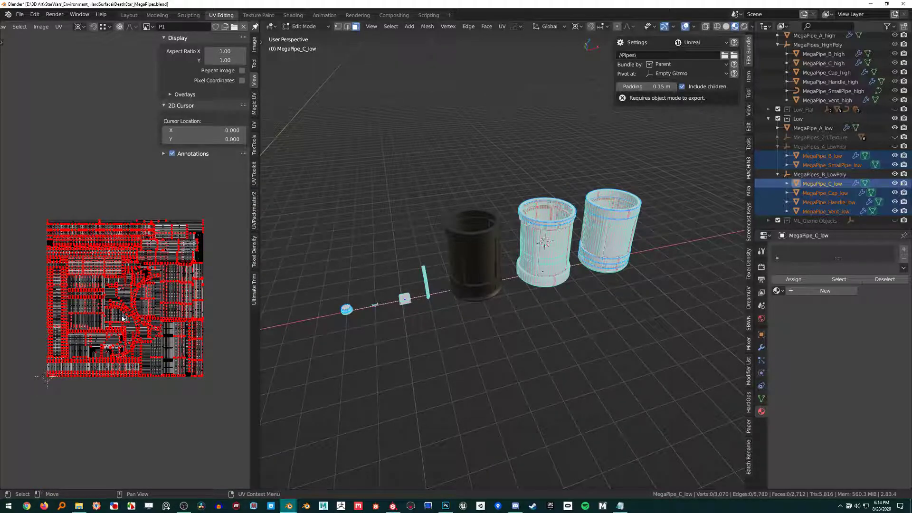
{"action": "scroll", "coordinate": [123, 318], "scroll_direction": "up", "scroll_amount": 2}
{"action": "scroll", "coordinate": [379, 324], "scroll_direction": "up", "scroll_amount": 1}
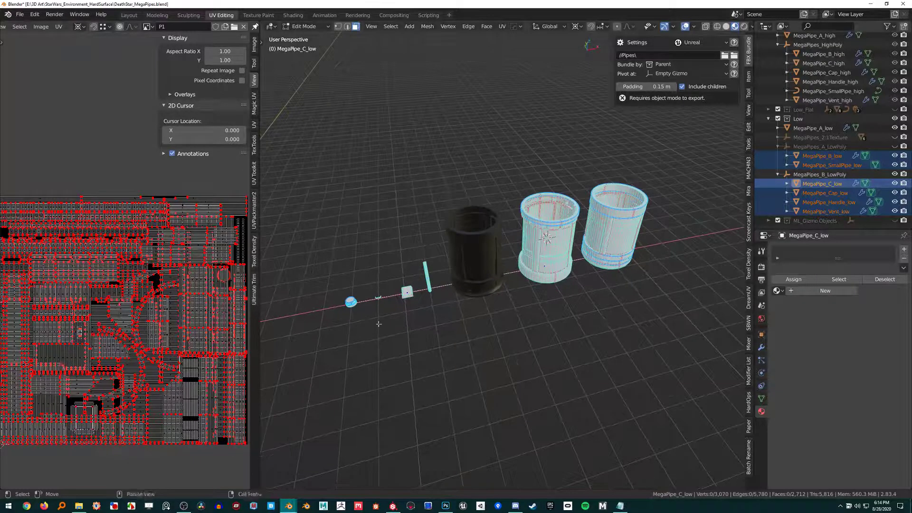
Examine the low-poly cap, handle, vent, small pipe and large pipes from several angles in the 3D view
{"action": "middle_click_drag", "start_coordinate": [379, 323], "coordinate": [428, 317]}
{"action": "scroll", "coordinate": [421, 320], "scroll_direction": "up", "scroll_amount": 3}
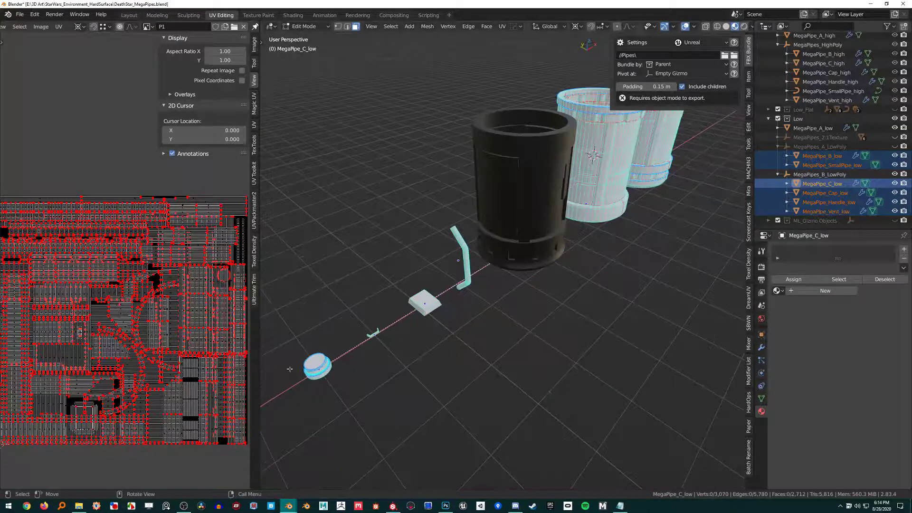
{"action": "middle_click_drag", "start_coordinate": [327, 355], "coordinate": [370, 338]}
{"action": "scroll", "coordinate": [131, 264], "scroll_direction": "down", "scroll_amount": 1}
{"action": "scroll", "coordinate": [454, 277], "scroll_direction": "down", "scroll_amount": 2}
{"action": "middle_click_drag", "start_coordinate": [454, 278], "coordinate": [416, 282]}
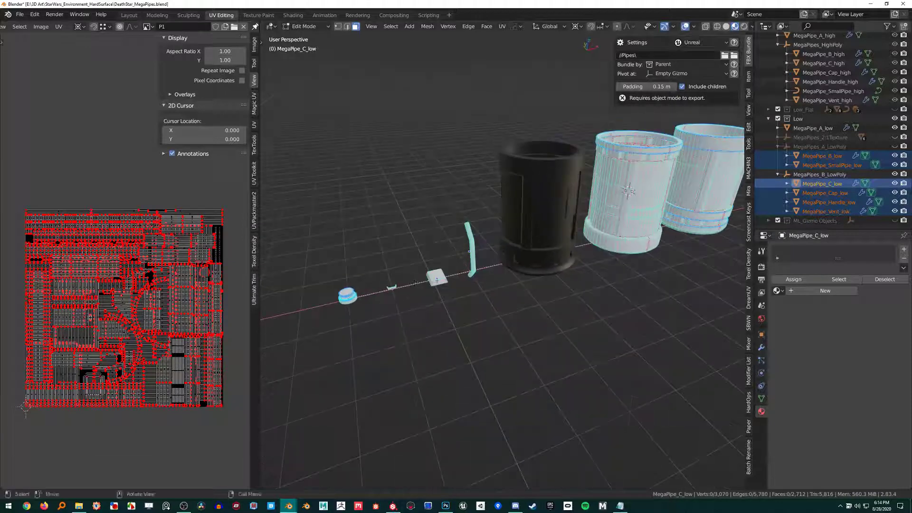
{"action": "middle_click_drag", "start_coordinate": [590, 260], "coordinate": [495, 298], "text": "shift"}
{"action": "middle_click_drag", "start_coordinate": [395, 309], "coordinate": [430, 310]}
{"action": "middle_click_drag", "start_coordinate": [581, 259], "coordinate": [561, 288], "text": "shift"}
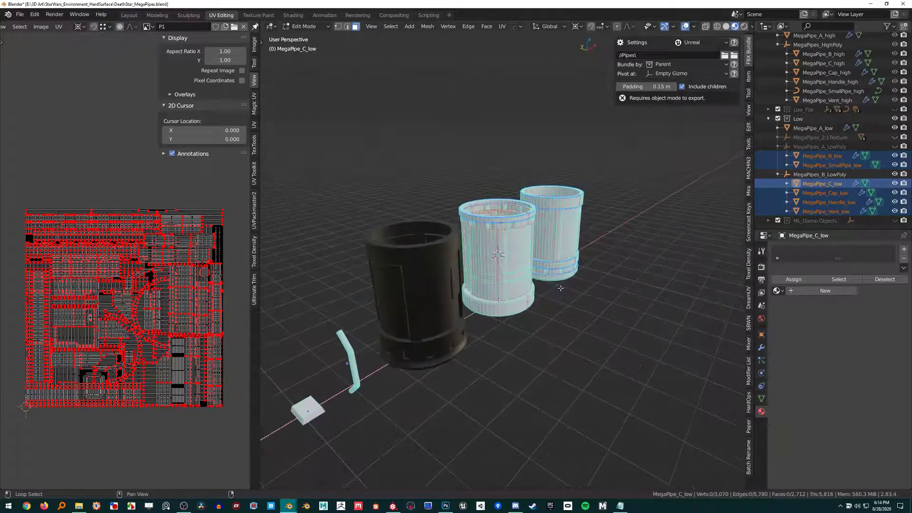
{"action": "middle_click_drag", "start_coordinate": [523, 256], "coordinate": [484, 244]}
{"action": "mouse_move", "coordinate": [563, 267]}
{"action": "middle_mouse_down", "text": "shift"}
{"action": "mouse_move", "coordinate": [515, 271]}
{"action": "mouse_move", "coordinate": [526, 286]}
{"action": "mouse_move", "coordinate": [507, 260]}
{"action": "mouse_move", "coordinate": [506, 291]}
{"action": "middle_mouse_up", "text": "shift"}
{"action": "scroll", "coordinate": [504, 269], "scroll_direction": "up", "scroll_amount": 3}
Switch to the MegaPipe folder in File Explorer and open the reference screenshot 2020-08-24_113433.jpg
{"action": "key", "text": "alt+Tab"}
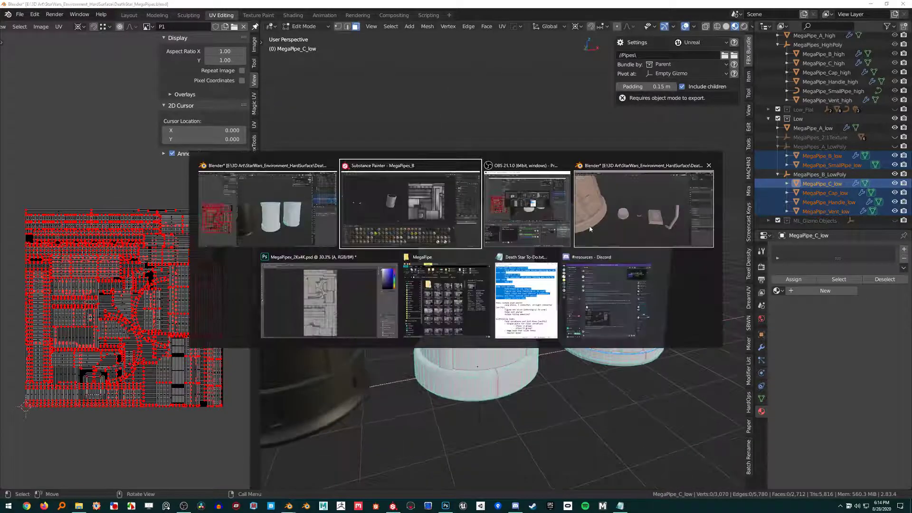
{"action": "left_click", "coordinate": [474, 297]}
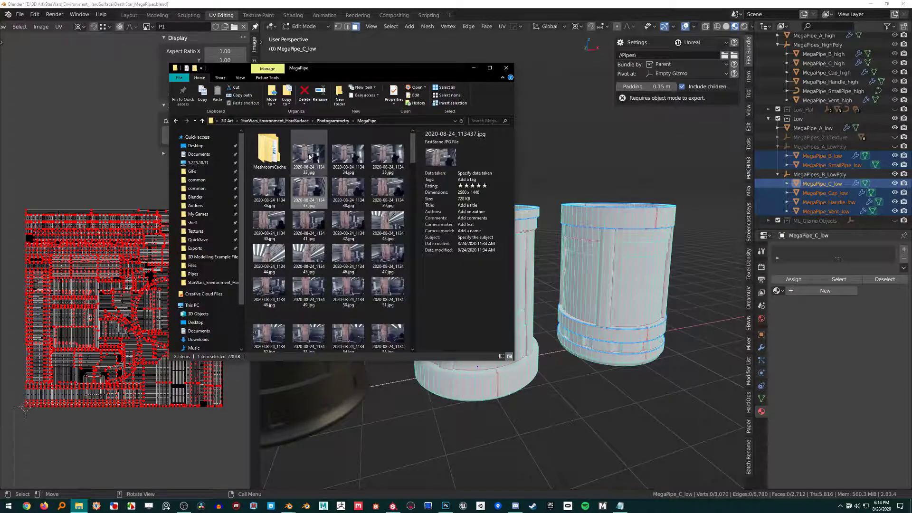
{"action": "double_click", "coordinate": [306, 158]}
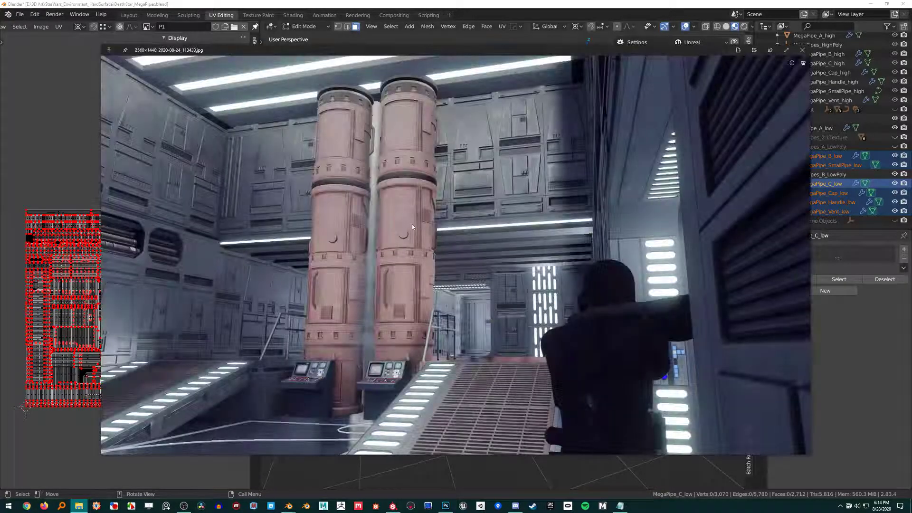
Browse the reference screenshots through 2020-08-24_113441.jpg, comparing the stacked pipe sections, caps, vents and handles on the front side
{"action": "key", "text": "Right"}
{"action": "key", "text": "Right"}
{"action": "key", "text": "Right"}
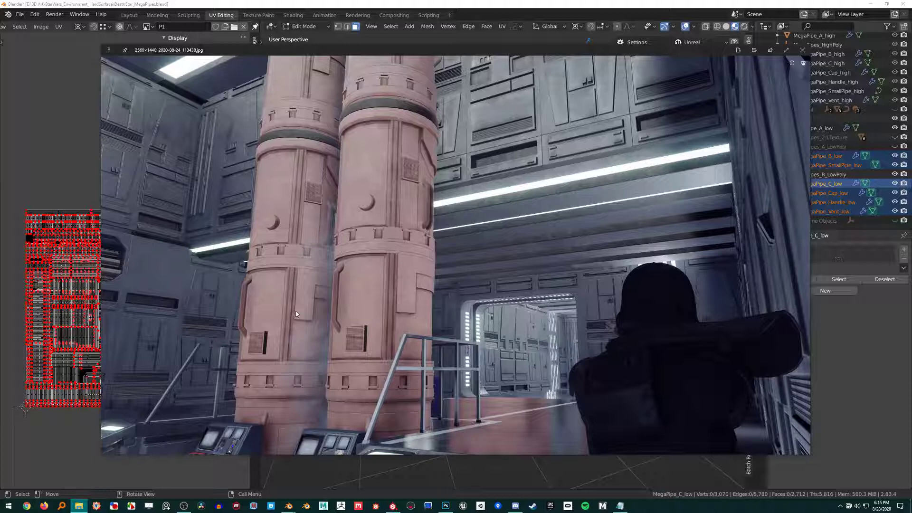
{"action": "key", "text": "Left"}
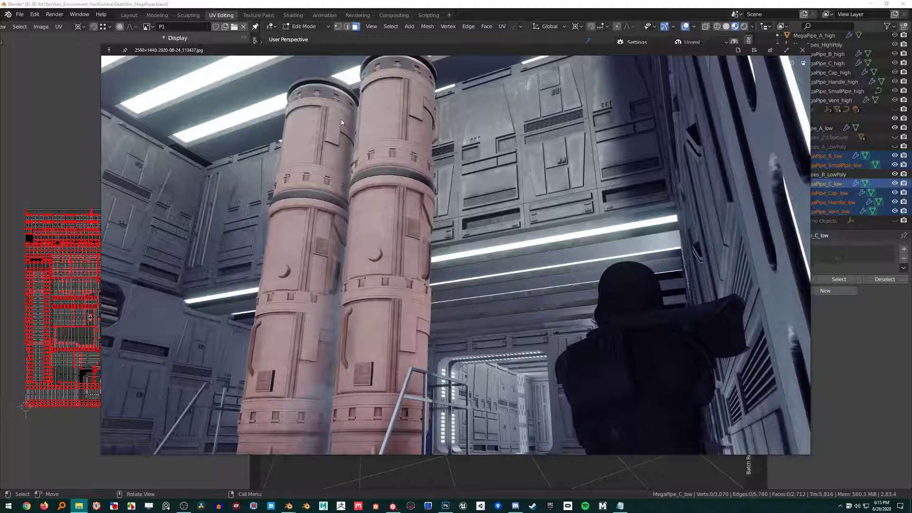
{"action": "key", "text": "Right"}
{"action": "key", "text": "Right"}
{"action": "key", "text": "Right"}
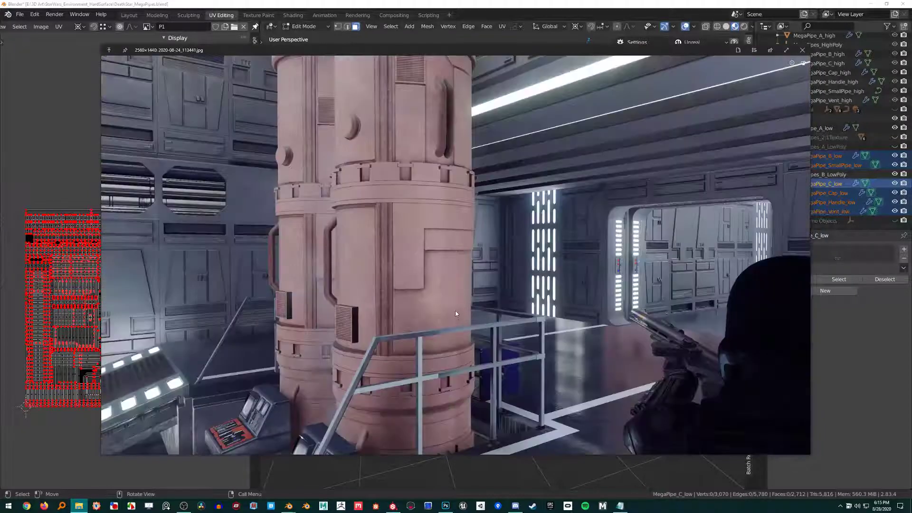
Go through the screenshots up to 2020-08-24_113457.jpg, examining the lower pipe section's panels from around the railing
{"action": "key", "text": "Right"}
{"action": "key", "text": "Right"}
{"action": "key", "text": "Right"}
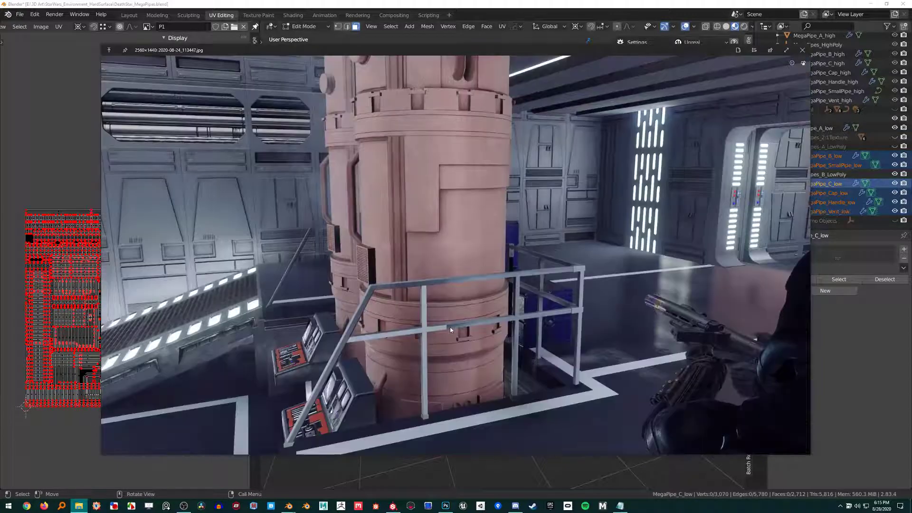
{"action": "key", "text": "Right"}
{"action": "key", "text": "Right"}
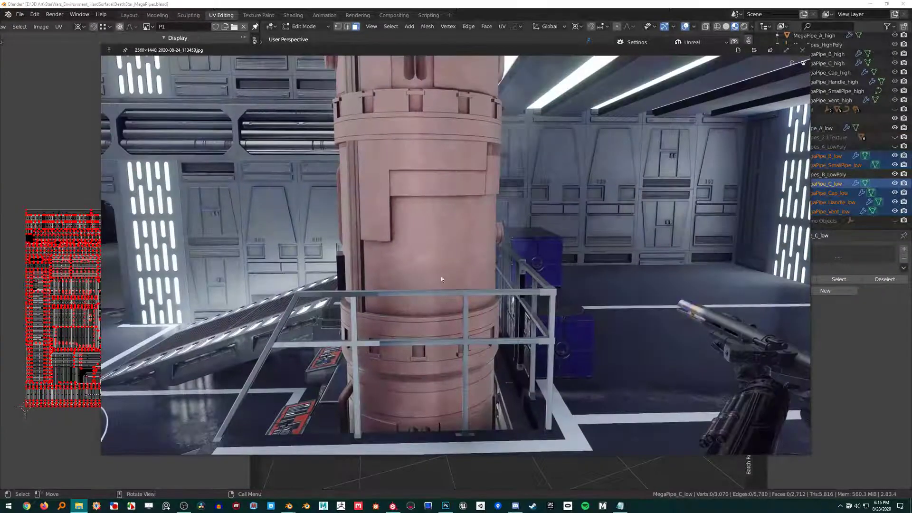
{"action": "key", "text": "Right"}
{"action": "key", "text": "Right"}
{"action": "key", "text": "Right"}
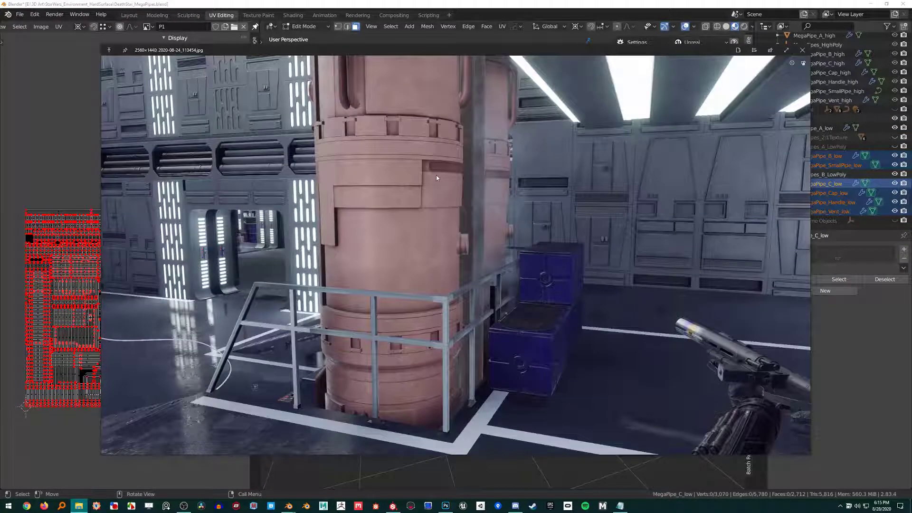
{"action": "key", "text": "Right"}
{"action": "key", "text": "Right"}
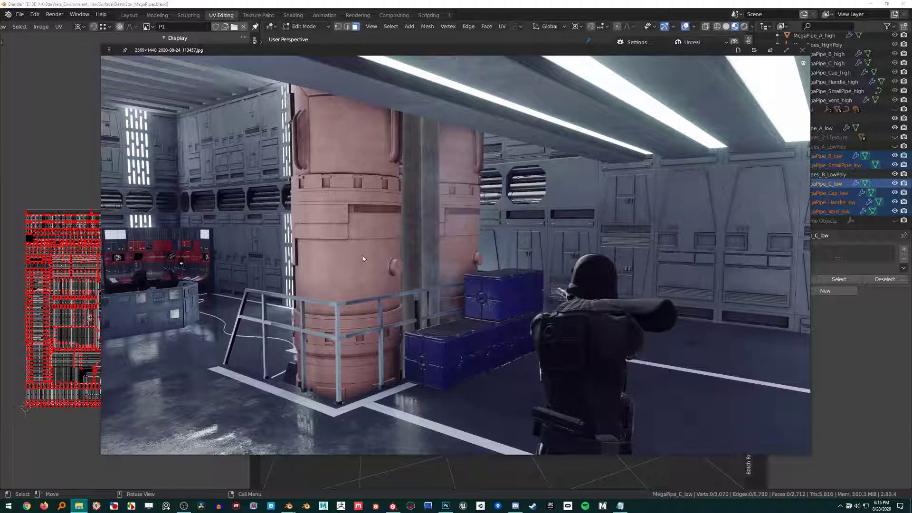
Continue through the screenshots to 2020-08-24_113509.jpg, examining the rear of both pipes behind the blue crates
{"action": "key", "text": "Right"}
{"action": "key", "text": "Right"}
{"action": "key", "text": "Right"}
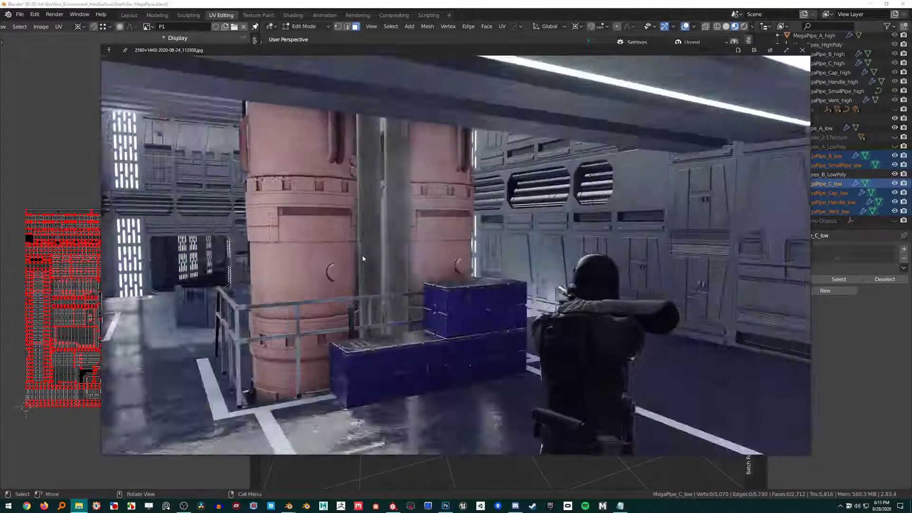
{"action": "key", "text": "Right"}
{"action": "key", "text": "Right"}
{"action": "key", "text": "Right"}
{"action": "key", "text": "Right"}
{"action": "key", "text": "Right"}
{"action": "key", "text": "Right"}
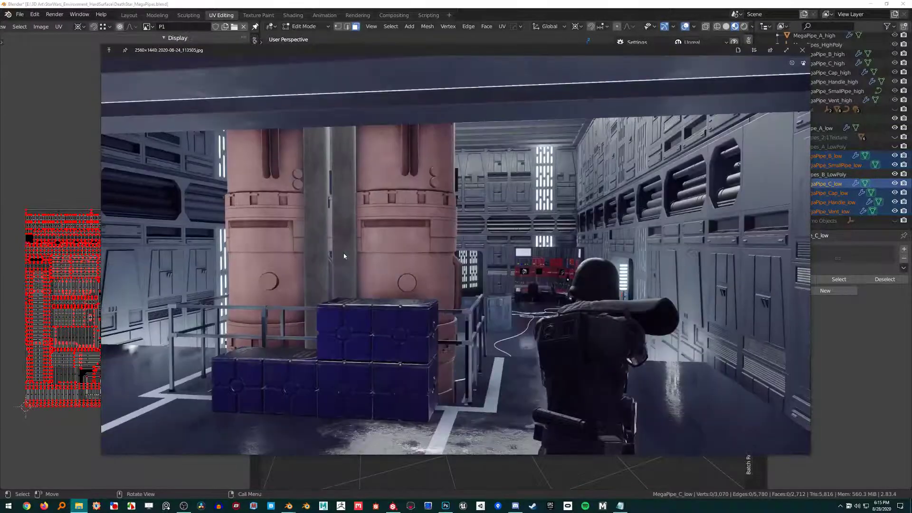
{"action": "key", "text": "Right"}
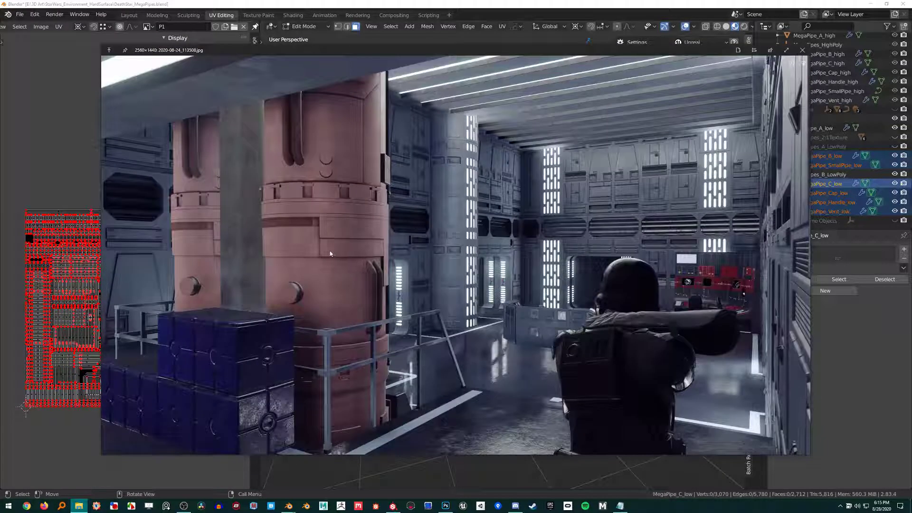
{"action": "key", "text": "Right"}
{"action": "key", "text": "Right"}
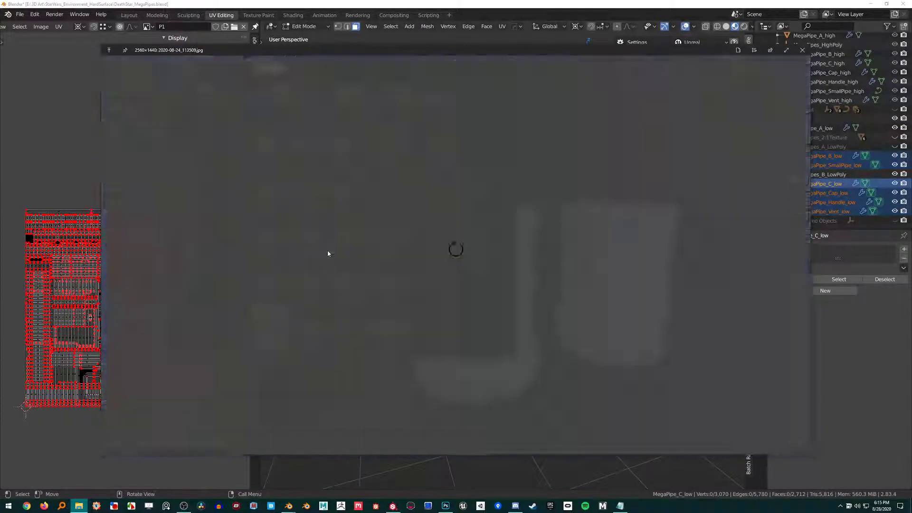
Examine the middle and upper pipe sections in the screenshots from 2020-08-24_113511.jpg onward, ending on 2020-08-24_113514.jpg
{"action": "key", "text": "Right"}
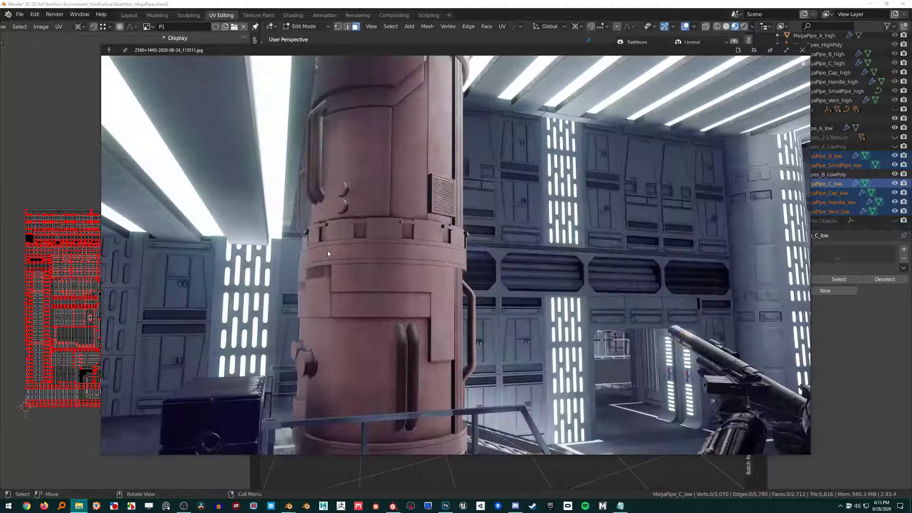
{"action": "key", "text": "Right"}
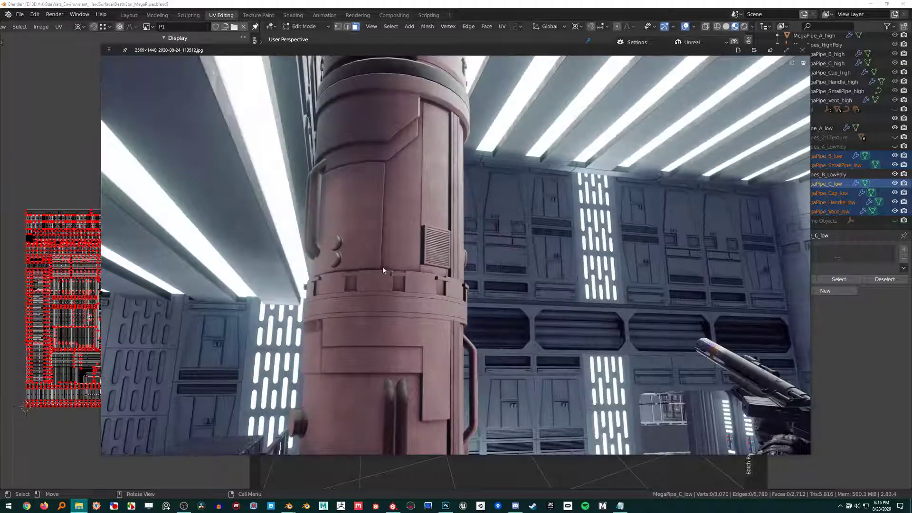
{"action": "key", "text": "Right"}
{"action": "key", "text": "Right"}
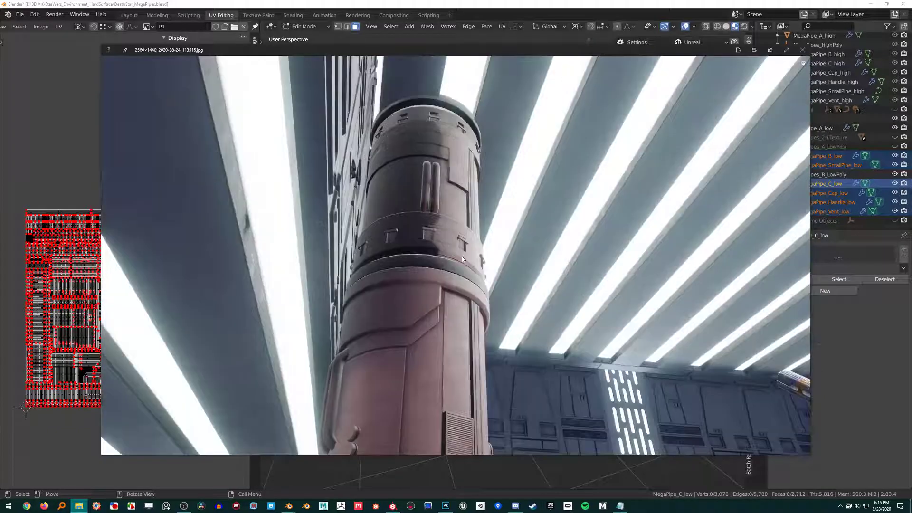
{"action": "key", "text": "Right"}
{"action": "key", "text": "Left"}
{"action": "key", "text": "Left"}
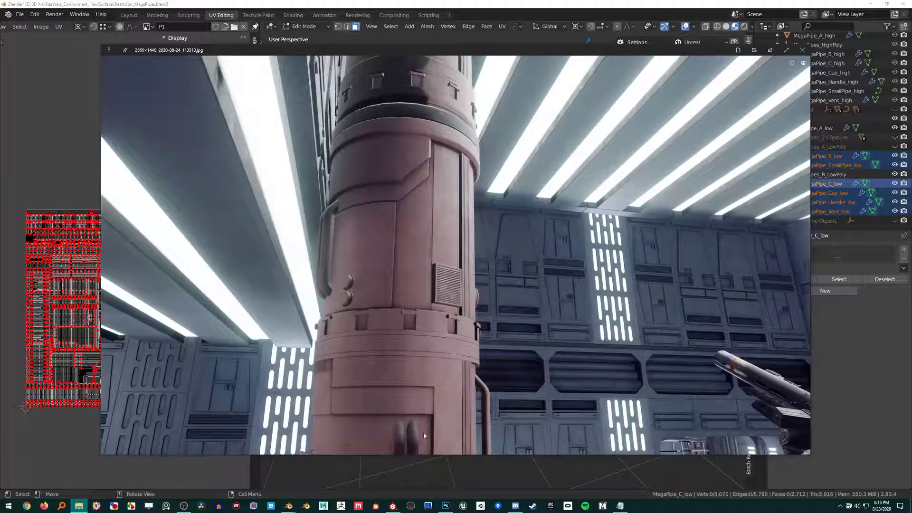
{"action": "key", "text": "Right"}
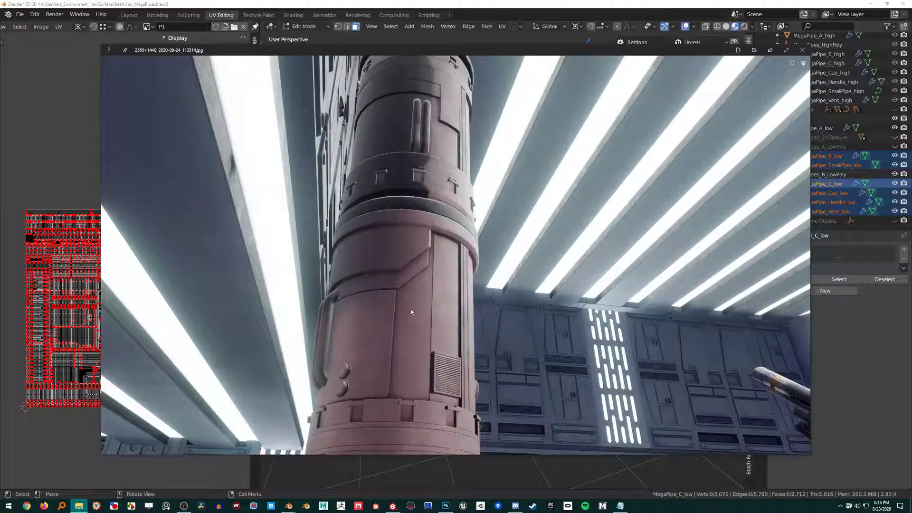
Compare the lower pipe section in the following screenshots up to 2020-08-24_113519.jpg and return to 2020-08-24_113517.jpg
{"action": "key", "text": "Right"}
{"action": "key", "text": "Right"}
{"action": "key", "text": "Right"}
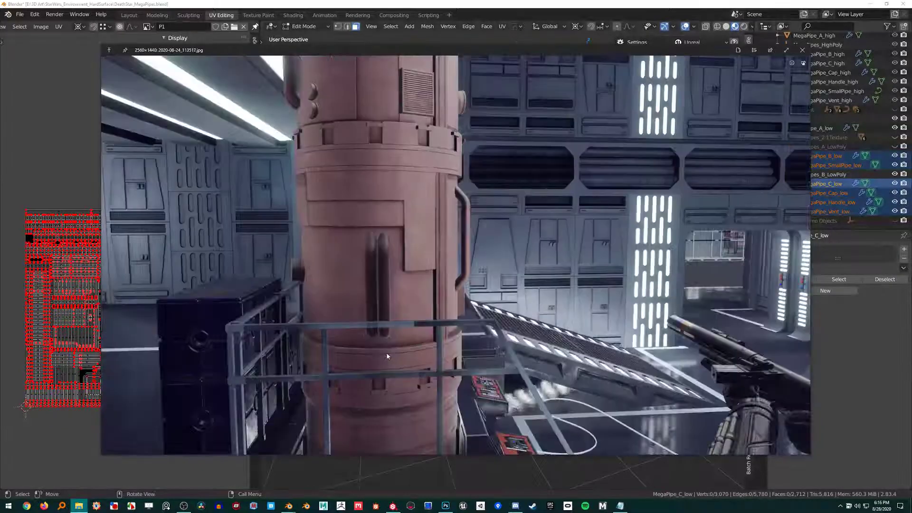
{"action": "key", "text": "Right"}
{"action": "key", "text": "Right"}
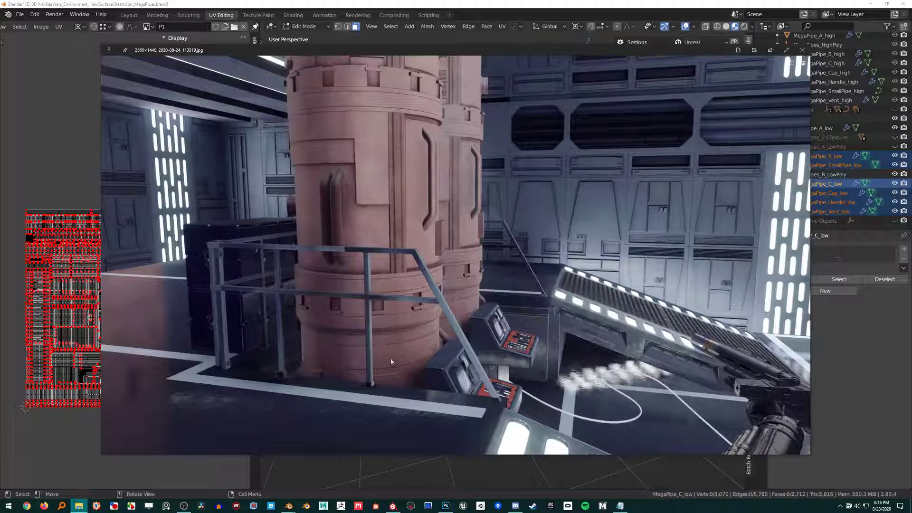
{"action": "key", "text": "Left"}
{"action": "key", "text": "Left"}
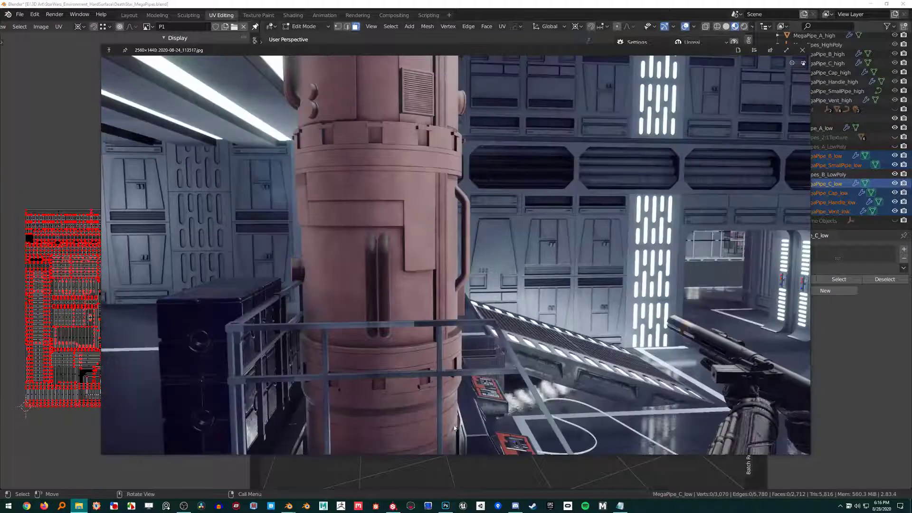
Go through the screenshots up to 2020-08-24_113525.jpg, examining both pipes from the console side
{"action": "key", "text": "Right"}
{"action": "key", "text": "Right"}
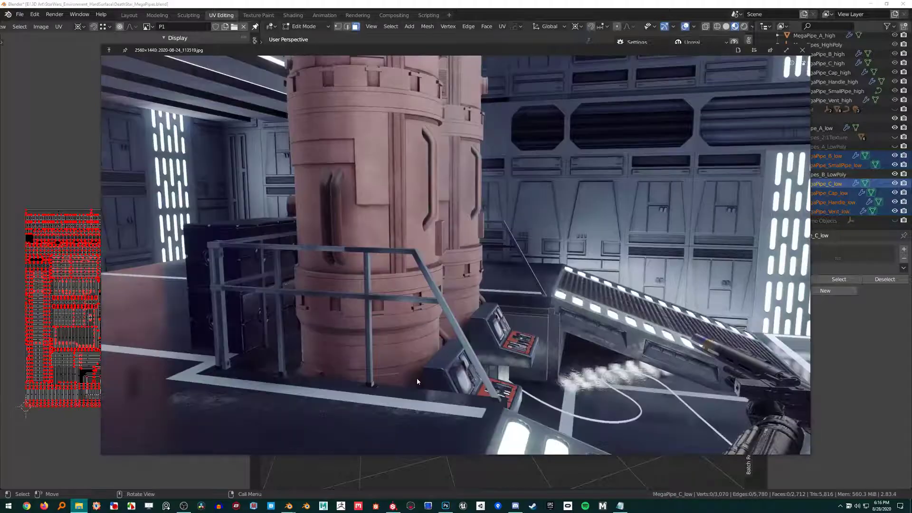
{"action": "key", "text": "Right"}
{"action": "key", "text": "Right"}
{"action": "key", "text": "Right"}
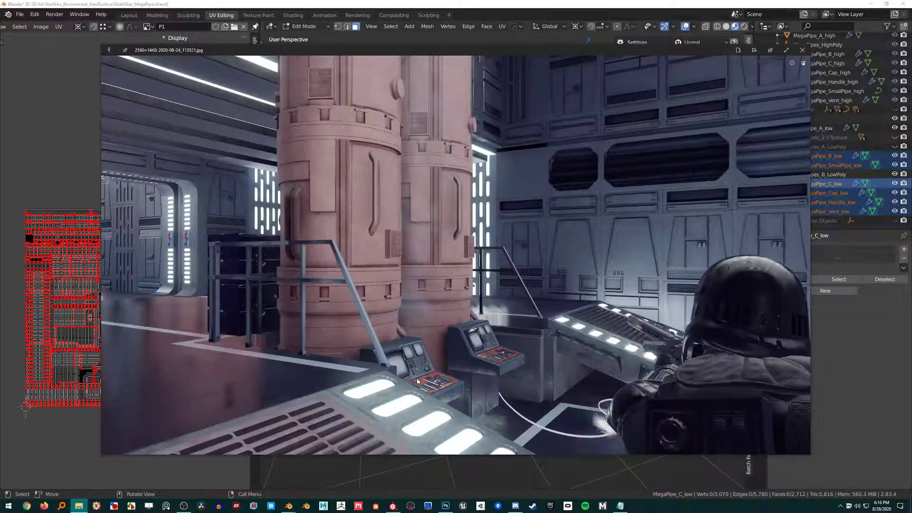
{"action": "key", "text": "Right"}
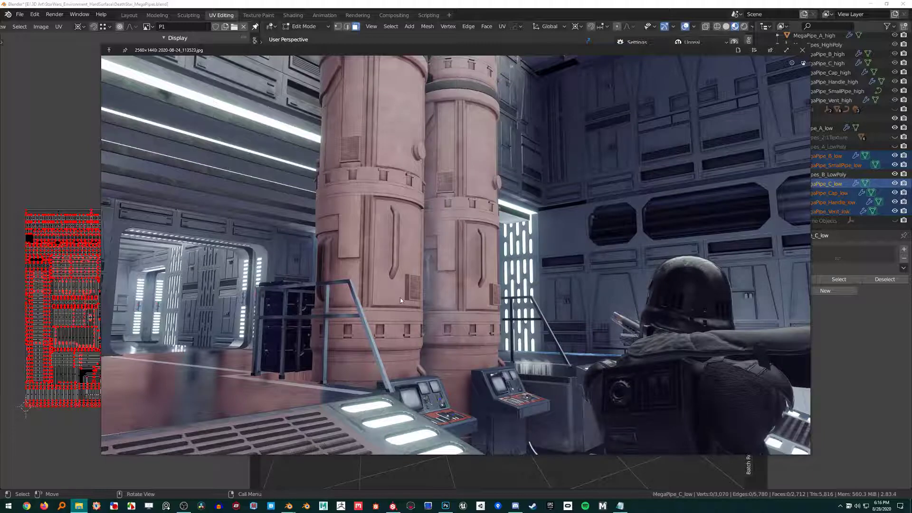
{"action": "key", "text": "Right"}
{"action": "key", "text": "Right"}
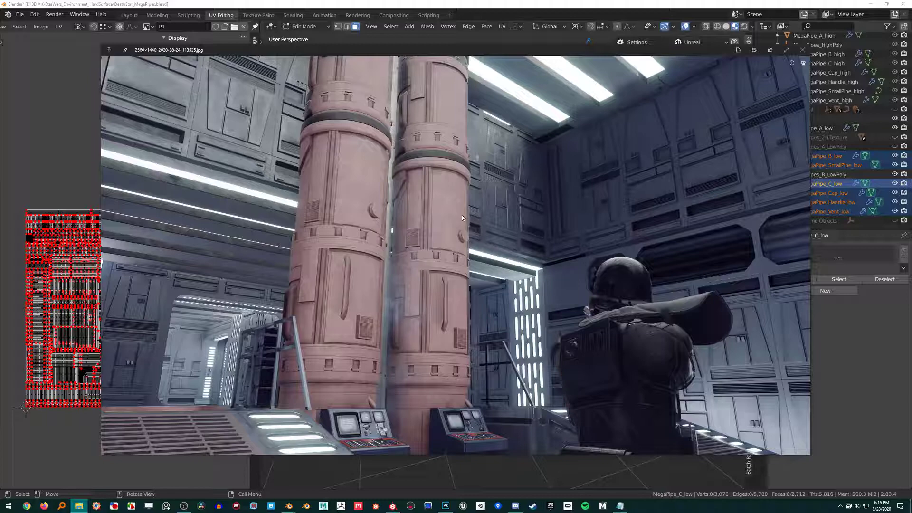
Switch to Blender and examine the low-poly pipe sections B and C with their UV seams, ending in Object Mode
{"action": "key", "text": "alt+Tab"}
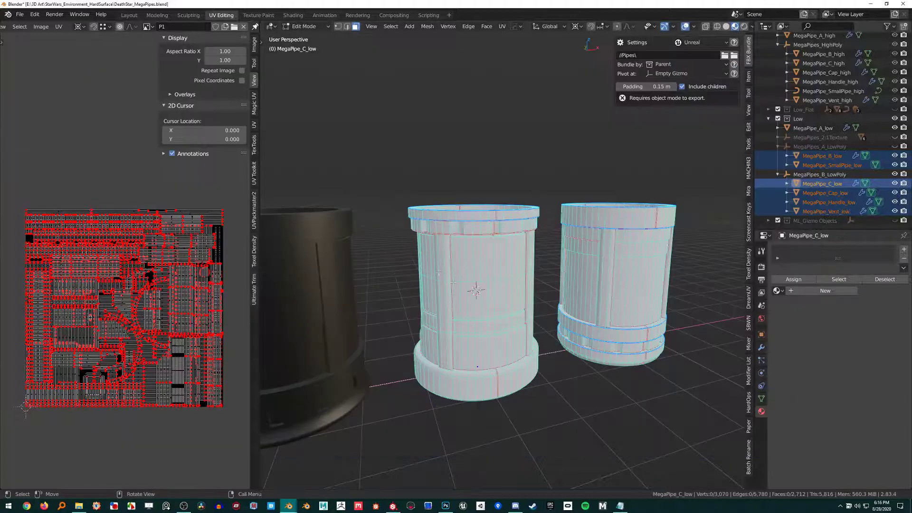
{"action": "scroll", "coordinate": [453, 282], "scroll_direction": "down", "scroll_amount": 3}
{"action": "middle_click_drag", "start_coordinate": [453, 282], "coordinate": [519, 253]}
{"action": "scroll", "coordinate": [519, 253], "scroll_direction": "down", "scroll_amount": 2}
{"action": "key", "text": "Tab"}
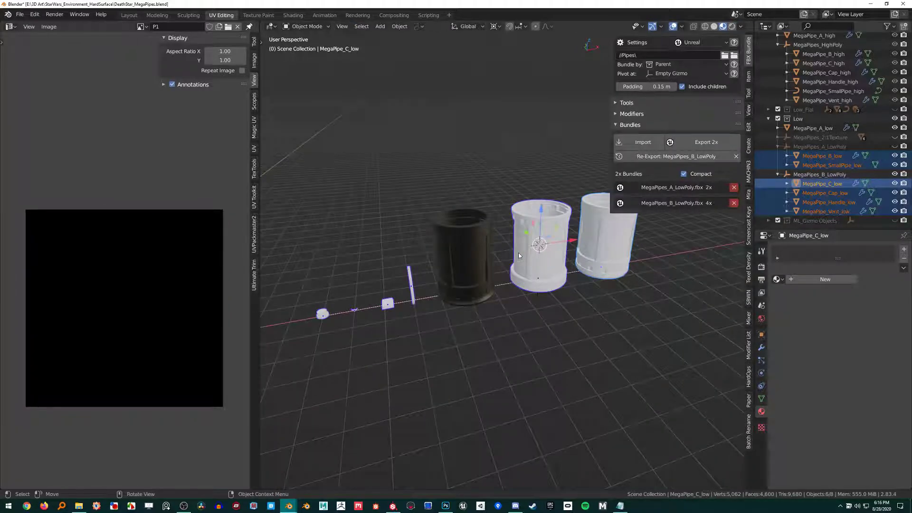
{"action": "scroll", "coordinate": [533, 263], "scroll_direction": "up", "scroll_amount": 2}
{"action": "key", "text": "Tab"}
{"action": "scroll", "coordinate": [551, 303], "scroll_direction": "up", "scroll_amount": 4}
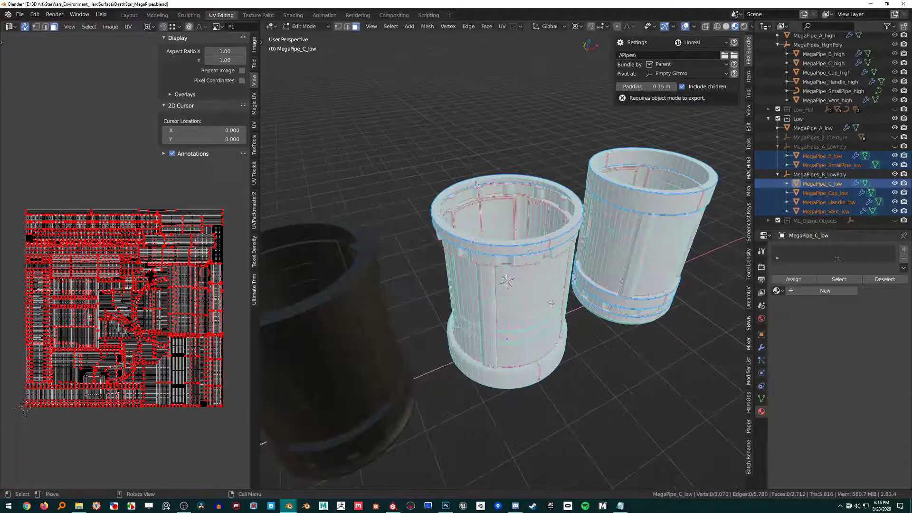
{"action": "middle_click_drag", "start_coordinate": [547, 302], "coordinate": [513, 255]}
{"action": "scroll", "coordinate": [537, 267], "scroll_direction": "up", "scroll_amount": 2}
{"action": "scroll", "coordinate": [522, 262], "scroll_direction": "down", "scroll_amount": 6}
{"action": "key", "text": "Tab"}
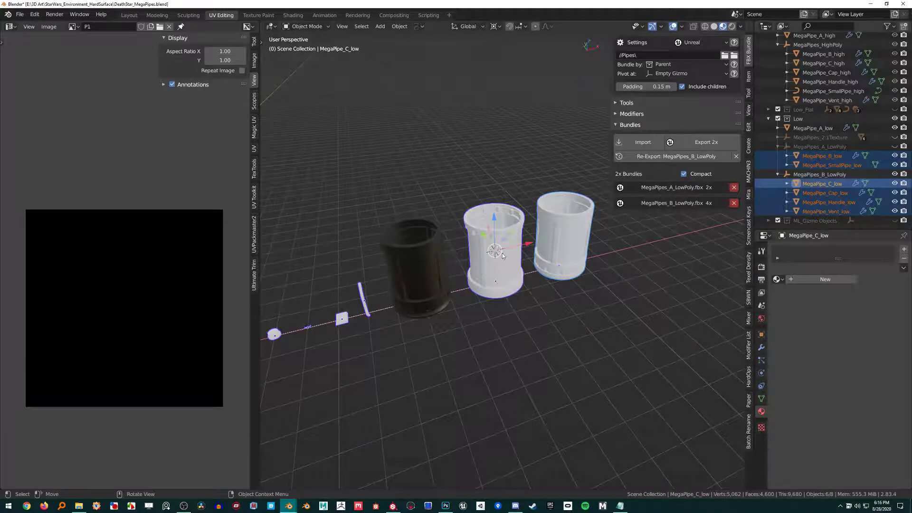
Return to the reference screenshots, view them full screen and go back to an earlier shot of the pipes beside the consoles
{"action": "key", "text": "alt+Tab"}
{"action": "key", "text": "alt+Tab"}
{"action": "left_click", "coordinate": [654, 295]}
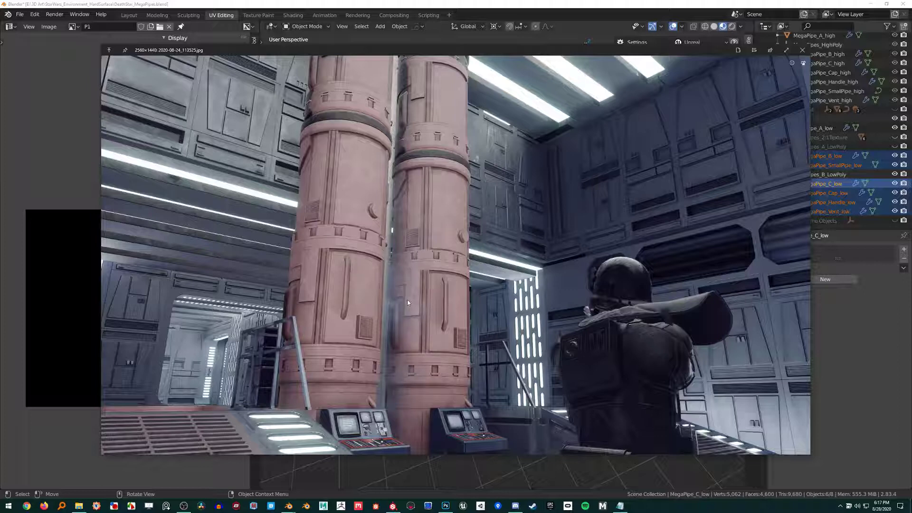
{"action": "left_click", "coordinate": [79, 507]}
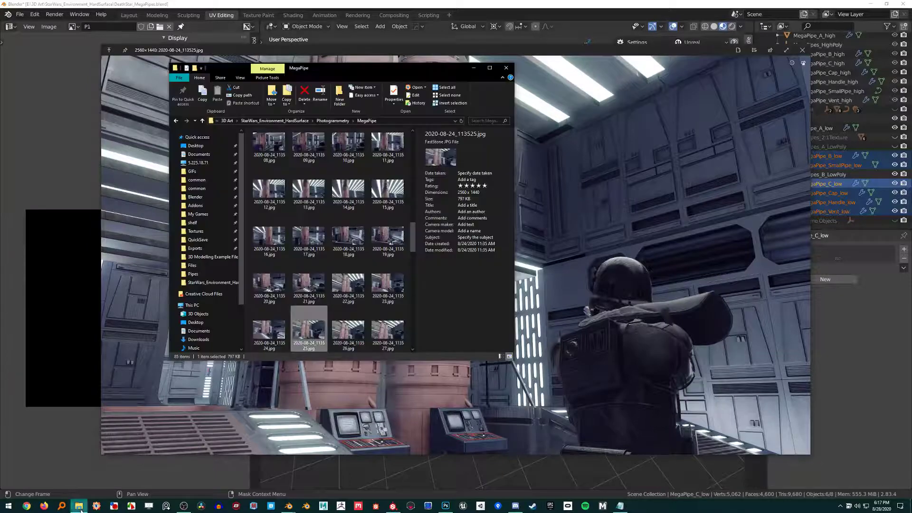
{"action": "key", "text": "Left"}
{"action": "left_click_drag", "start_coordinate": [391, 71], "coordinate": [0, 182]}
{"action": "key", "text": "Left"}
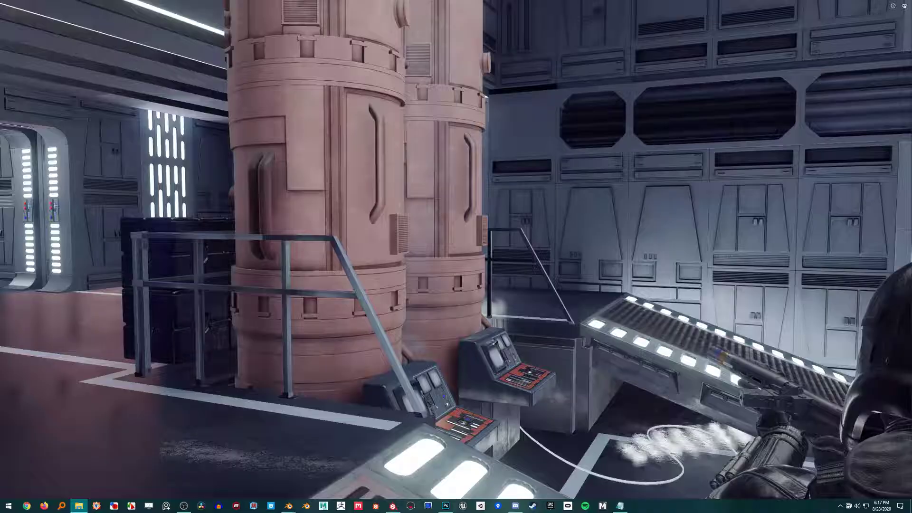
Go back through the screenshots, examining the upper pipe section and the middle section with its vent and handles
{"action": "key", "text": "Left"}
{"action": "key", "text": "Left"}
{"action": "key", "text": "Left"}
{"action": "key", "text": "Left"}
{"action": "key", "text": "Left"}
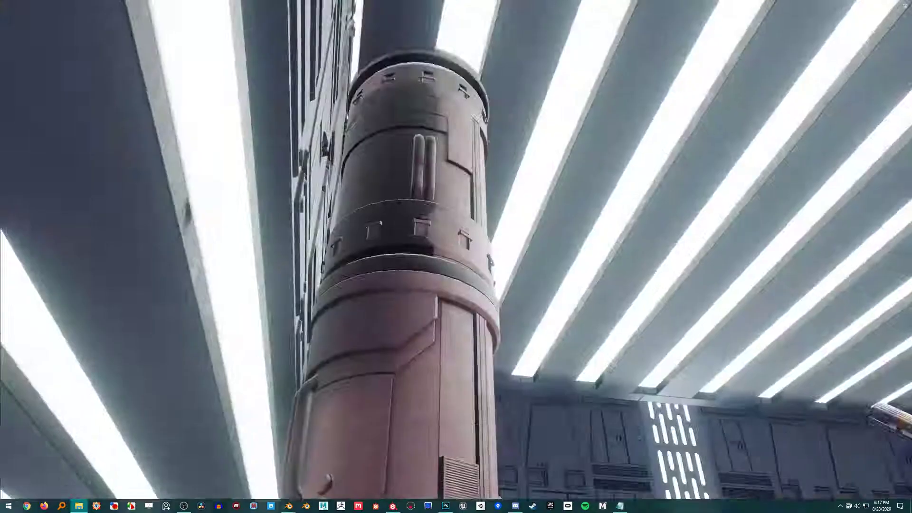
{"action": "key", "text": "Left"}
{"action": "key", "text": "Left"}
{"action": "key", "text": "Left"}
{"action": "key", "text": "Left"}
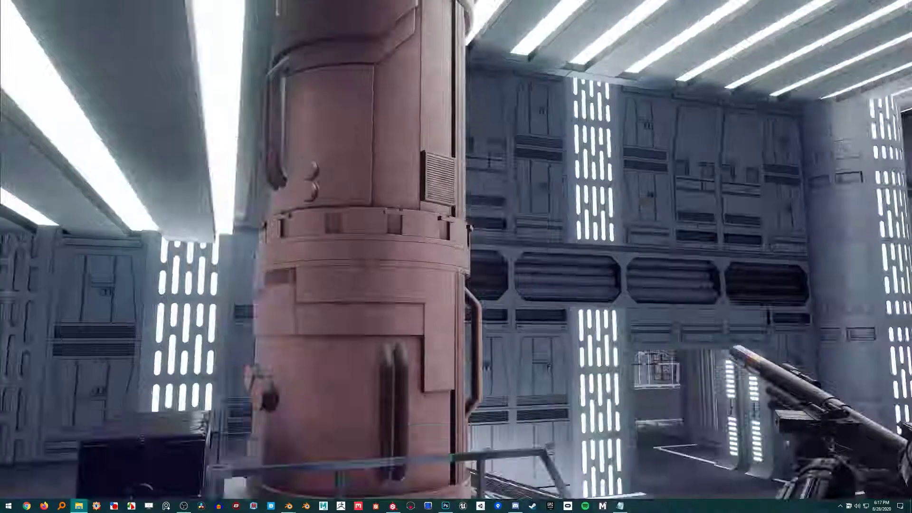
{"action": "key", "text": "Left"}
{"action": "key", "text": "Left"}
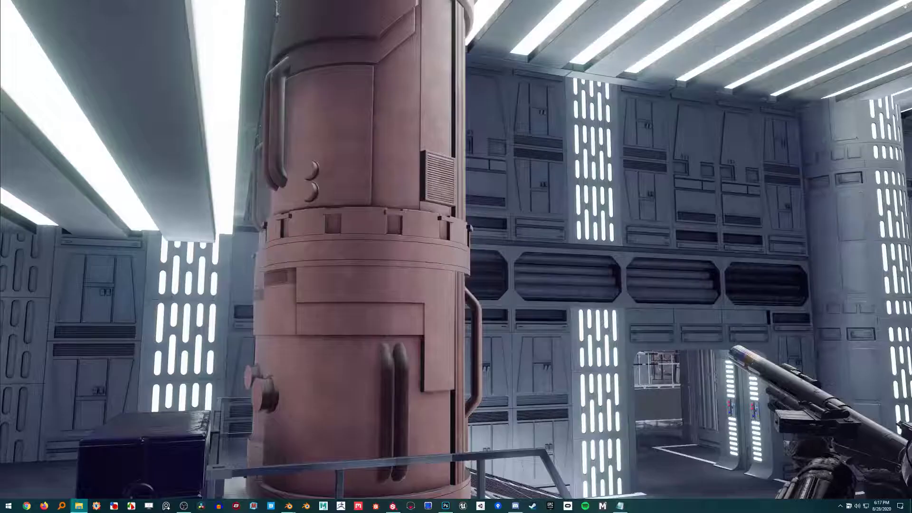
Examine the caps and handles on the lower pipe section beside the blue crates in the earlier screenshots
{"action": "key", "text": "Left"}
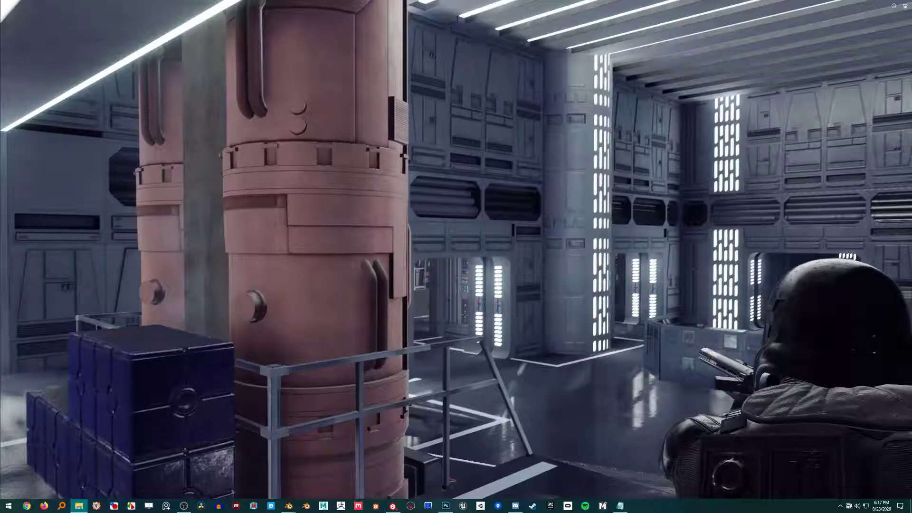
{"action": "key", "text": "Left"}
{"action": "key", "text": "Left"}
{"action": "key", "text": "Left"}
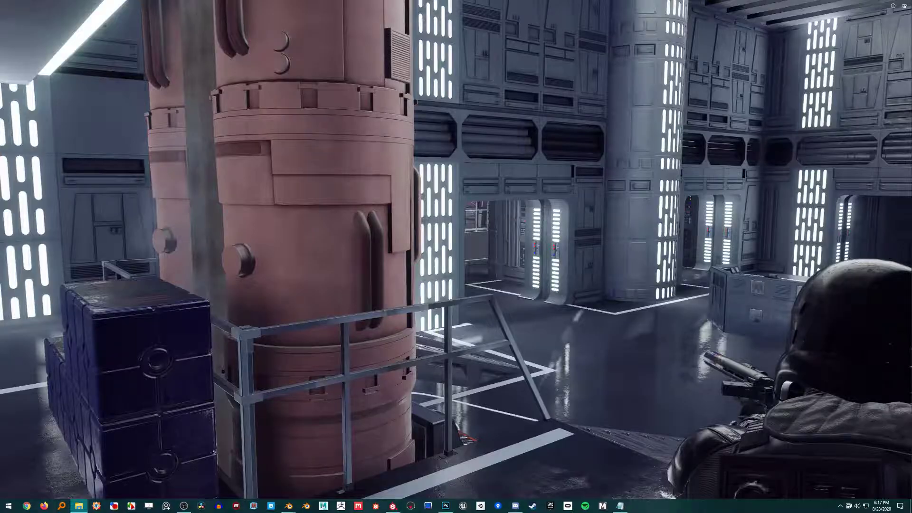
{"action": "key", "text": "Left"}
{"action": "key", "text": "Left"}
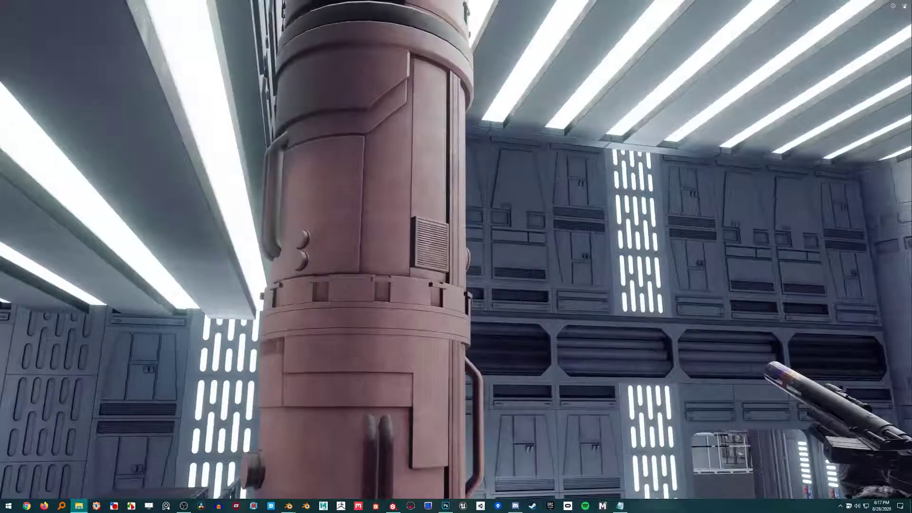
Compare the neighbouring screenshots of the middle pipe section, examining its vent, small caps and angled panel
{"action": "key", "text": "Right"}
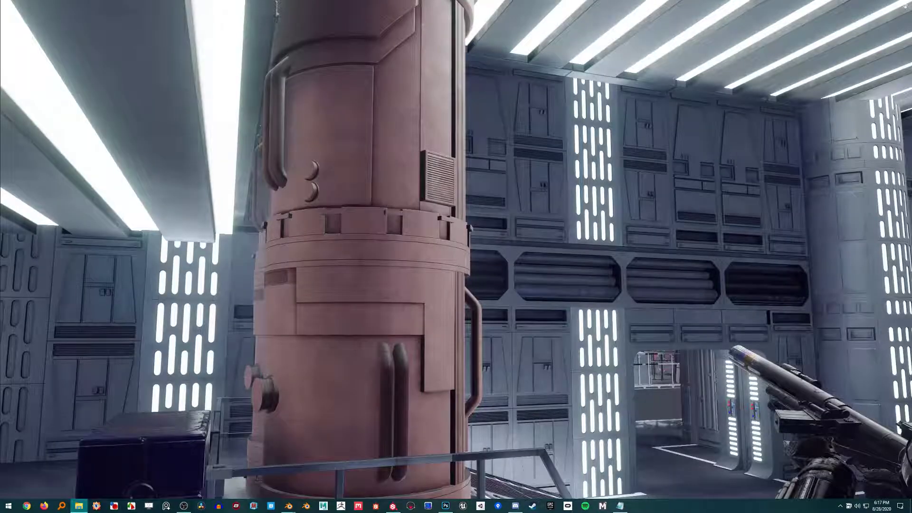
{"action": "key", "text": "Left"}
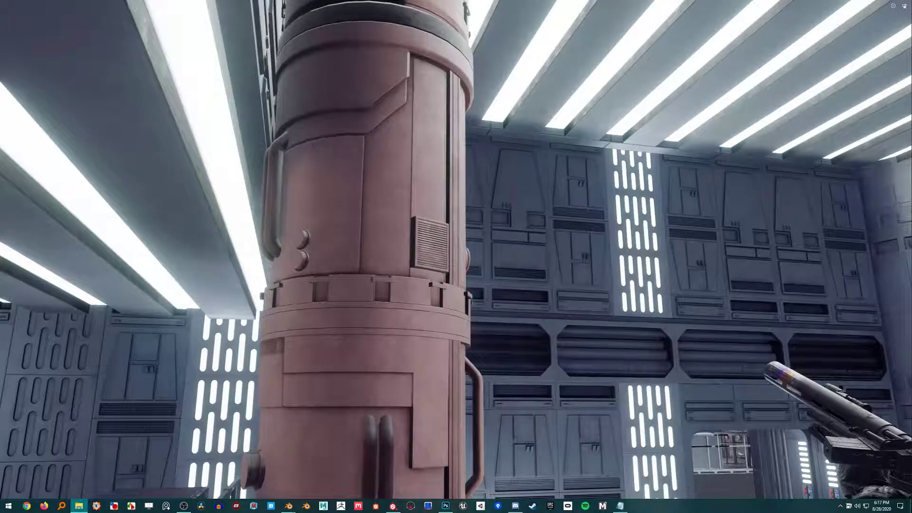
{"action": "key", "text": "Left"}
{"action": "key", "text": "Right"}
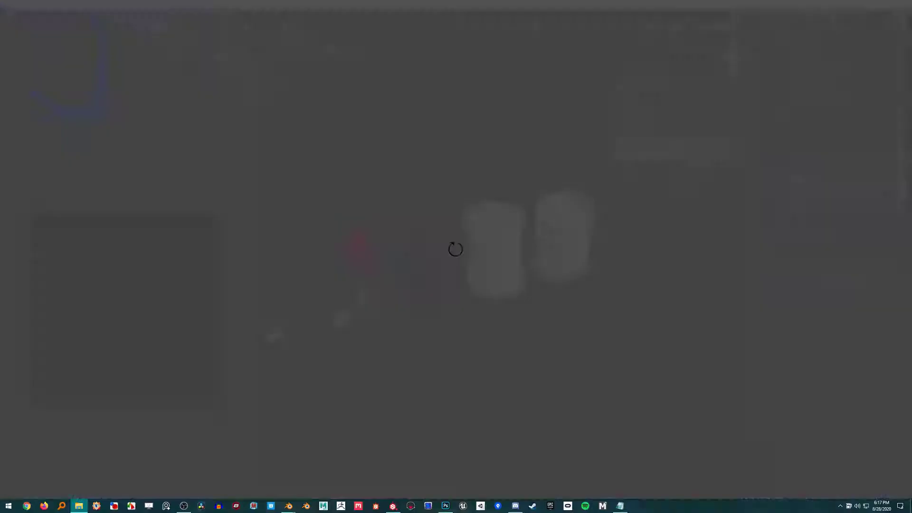
{"action": "key", "text": "Left"}
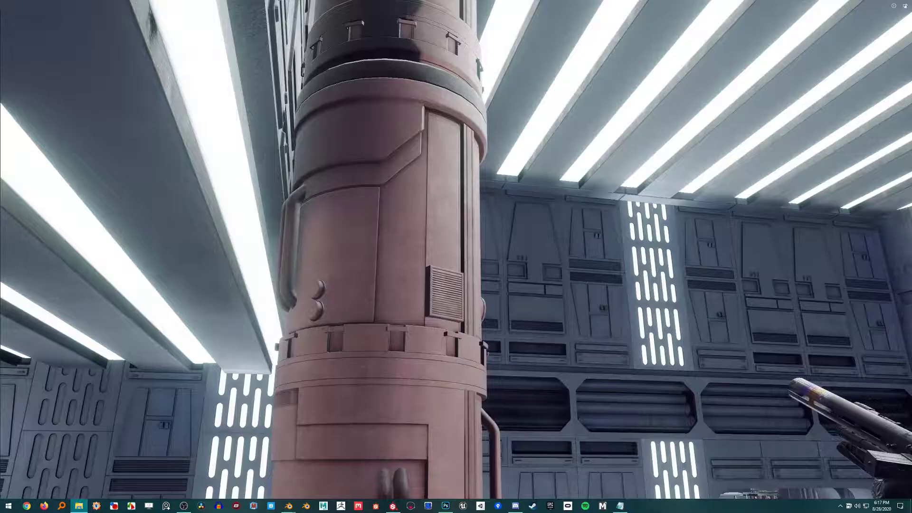
{"action": "key", "text": "Left"}
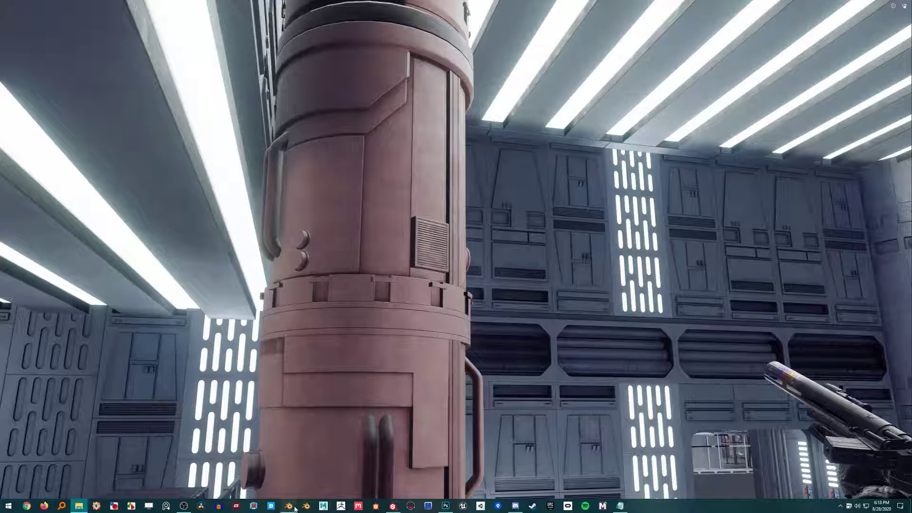
Switch to the DeathStar_Pipes.blend window in Blender and examine the original pipe sections and their separate detail parts
{"action": "mouse_move", "coordinate": [289, 506]}
{"action": "left_click", "coordinate": [243, 475]}
{"action": "middle_click_drag", "start_coordinate": [209, 207], "coordinate": [460, 233], "text": "shift"}
{"action": "scroll", "coordinate": [378, 242], "scroll_direction": "up", "scroll_amount": 3}
{"action": "scroll", "coordinate": [454, 277], "scroll_direction": "down", "scroll_amount": 4}
{"action": "middle_click_drag", "start_coordinate": [244, 273], "coordinate": [270, 289]}
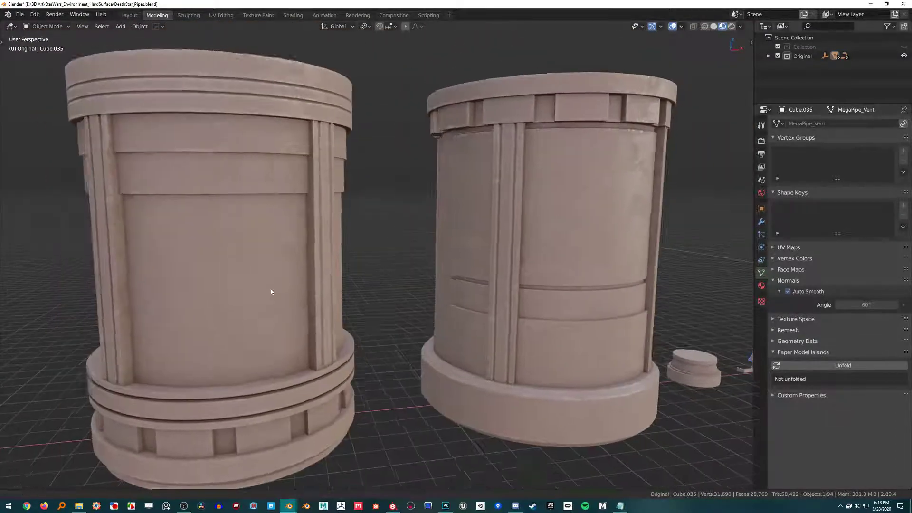
{"action": "scroll", "coordinate": [336, 300], "scroll_direction": "up", "scroll_amount": 3}
{"action": "scroll", "coordinate": [345, 258], "scroll_direction": "down", "scroll_amount": 3}
{"action": "middle_click_drag", "start_coordinate": [344, 259], "coordinate": [407, 326]}
{"action": "scroll", "coordinate": [471, 309], "scroll_direction": "down", "scroll_amount": 3}
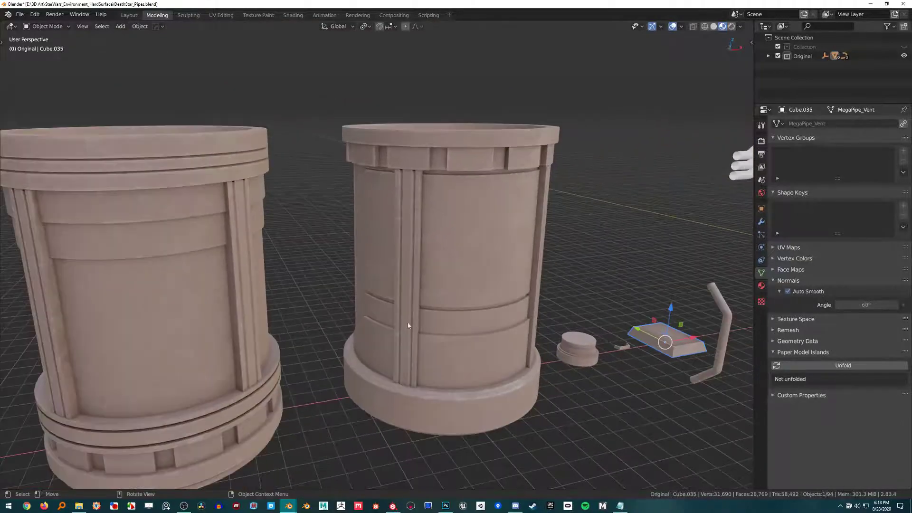
{"action": "middle_click_drag", "start_coordinate": [494, 337], "coordinate": [461, 320]}
{"action": "middle_click_drag", "start_coordinate": [461, 320], "coordinate": [423, 299], "text": "shift"}
Duplicate the round cap, place the copy in front of the blocky-rimmed pipe section and raise it along Z
{"action": "left_click", "coordinate": [521, 359]}
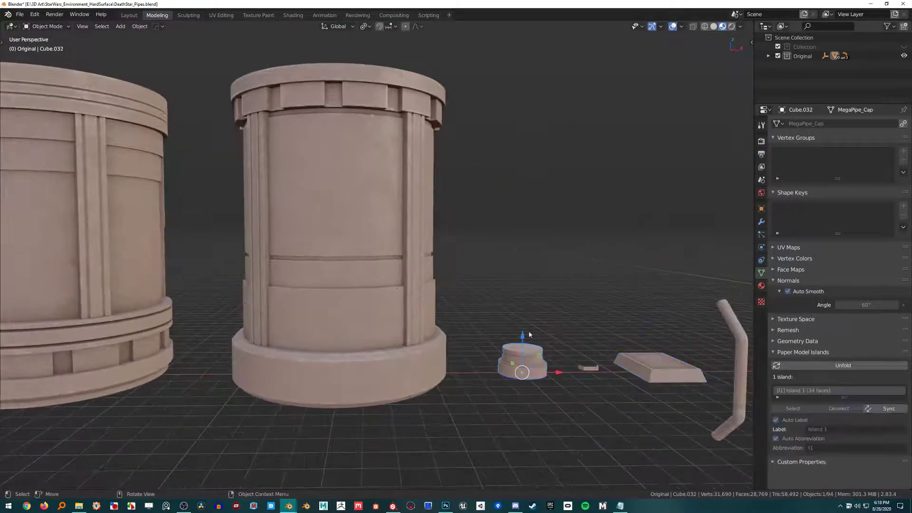
{"action": "scroll", "coordinate": [529, 332], "scroll_direction": "down", "scroll_amount": 2}
{"action": "mouse_move", "coordinate": [529, 332]}
{"action": "middle_mouse_down"}
{"action": "mouse_move", "coordinate": [487, 352]}
{"action": "mouse_move", "coordinate": [519, 338]}
{"action": "middle_mouse_up"}
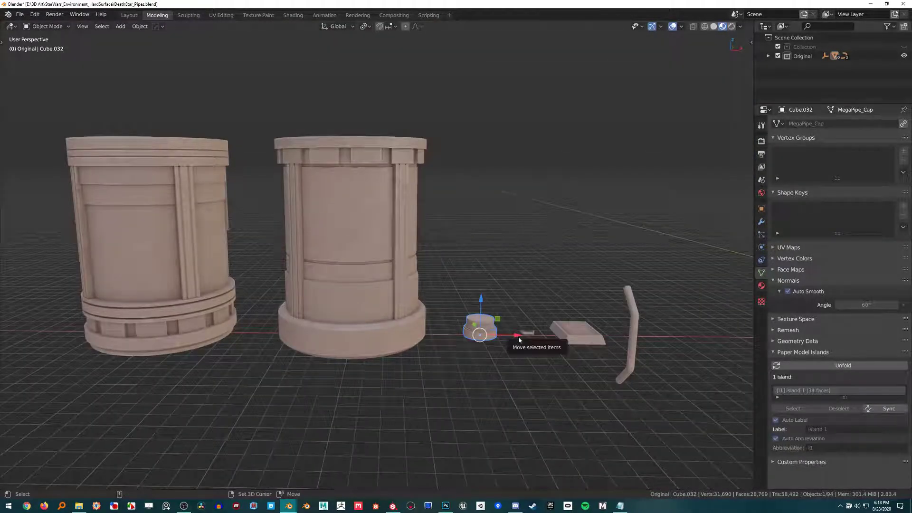
{"action": "key", "text": "shift+d"}
{"action": "left_click", "coordinate": [374, 360]}
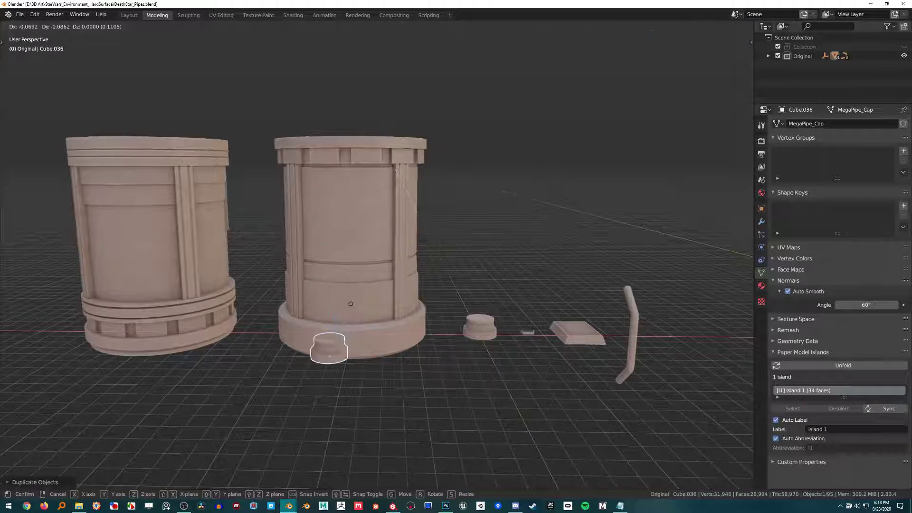
{"action": "key", "text": "g"}
{"action": "key", "text": "z"}
{"action": "left_click", "coordinate": [356, 247]}
Rotate the duplicated cap 90° around the X axis so it faces outward from the pipe
{"action": "type", "text": "rx"}
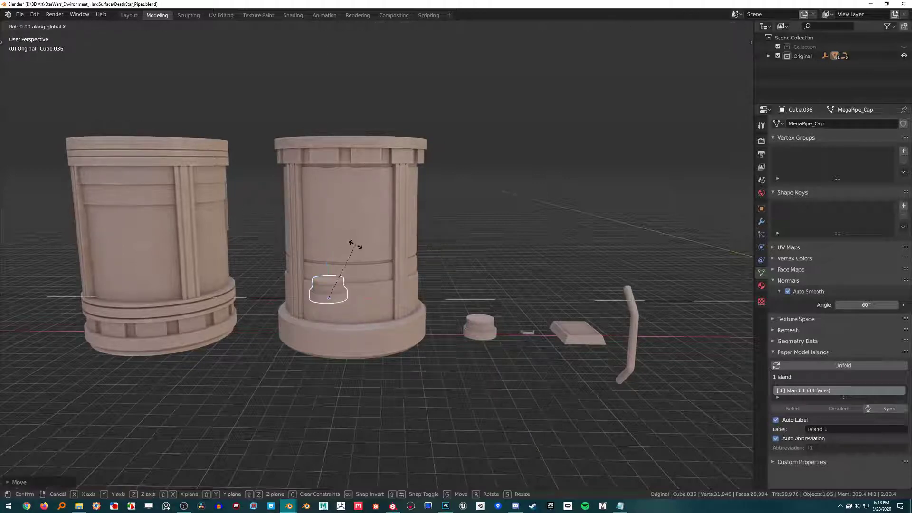
{"action": "type", "text": "90"}
{"action": "key", "text": "Return"}
{"action": "key", "text": "g"}
{"action": "key", "text": "shift+z"}
{"action": "right_click", "coordinate": [375, 199]}
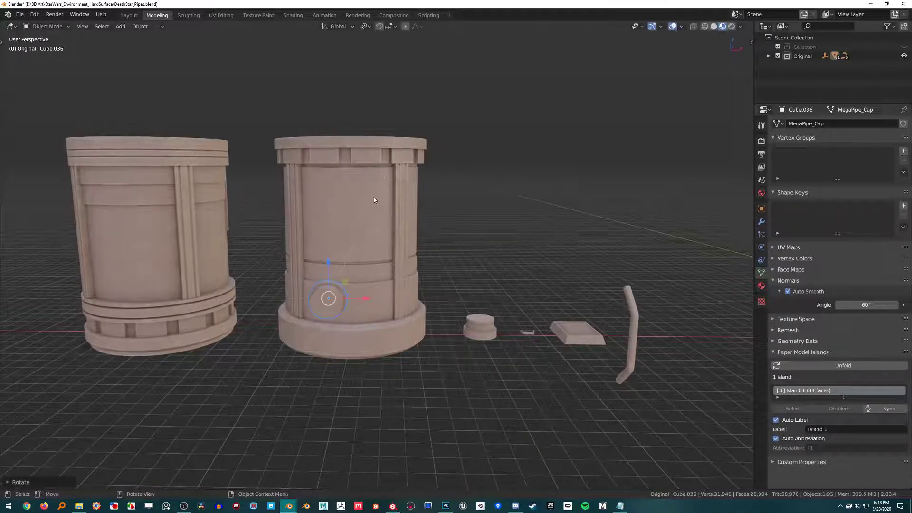
Raise the rotated cap along Z to just above the pipe's horizontal grooves and shift it along X toward the panel's centre
{"action": "key", "text": "g"}
{"action": "key", "text": "z"}
{"action": "left_click", "coordinate": [380, 135]}
{"action": "key", "text": "g"}
{"action": "key", "text": "x"}
{"action": "left_click", "coordinate": [387, 182]}
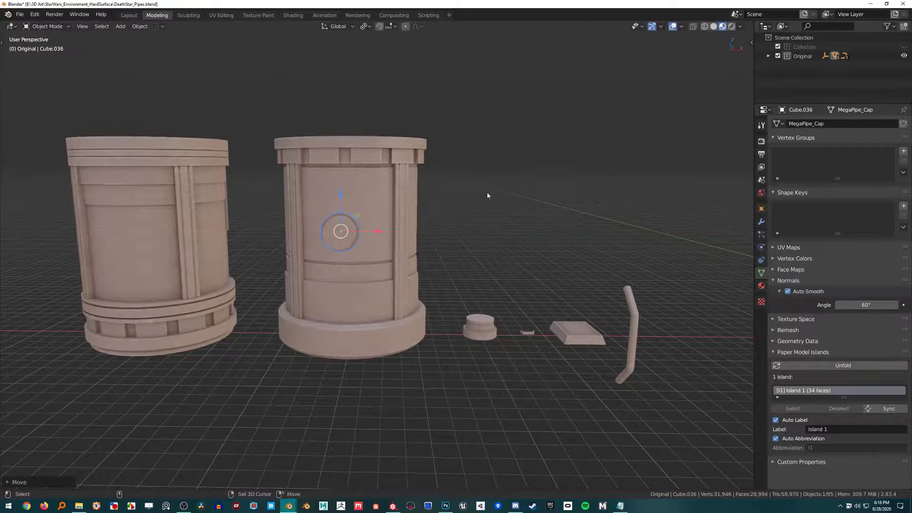
Move the cap along Y so that its base sinks into the pipe's curved surface
{"action": "scroll", "coordinate": [484, 194], "scroll_direction": "up", "scroll_amount": 5}
{"action": "mouse_move", "coordinate": [420, 250]}
{"action": "middle_mouse_down"}
{"action": "mouse_move", "coordinate": [488, 259]}
{"action": "mouse_move", "coordinate": [558, 239]}
{"action": "mouse_move", "coordinate": [431, 246]}
{"action": "middle_mouse_up"}
{"action": "key", "text": "g"}
{"action": "key", "text": "y"}
{"action": "left_click", "coordinate": [363, 198]}
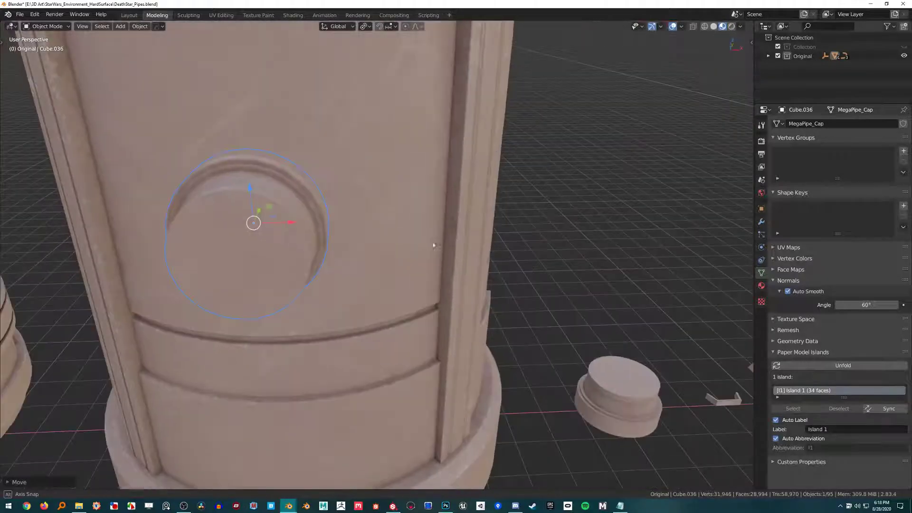
Fine-tune the cap's depth along Y and its sideways position along X, and check its fit against the pipe from the side
{"action": "middle_click_drag", "start_coordinate": [304, 217], "coordinate": [370, 288], "text": "shift"}
{"action": "middle_click_drag", "start_coordinate": [359, 252], "coordinate": [373, 294]}
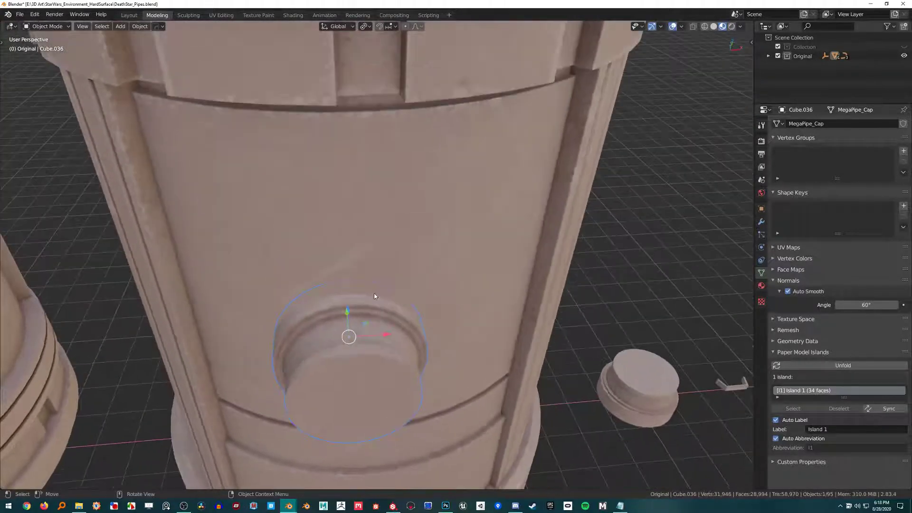
{"action": "key", "text": "g"}
{"action": "key", "text": "y"}
{"action": "left_click", "coordinate": [381, 358]}
{"action": "key", "text": "g"}
{"action": "key", "text": "y"}
{"action": "left_click", "coordinate": [387, 386]}
{"action": "key", "text": "g"}
{"action": "key", "text": "x"}
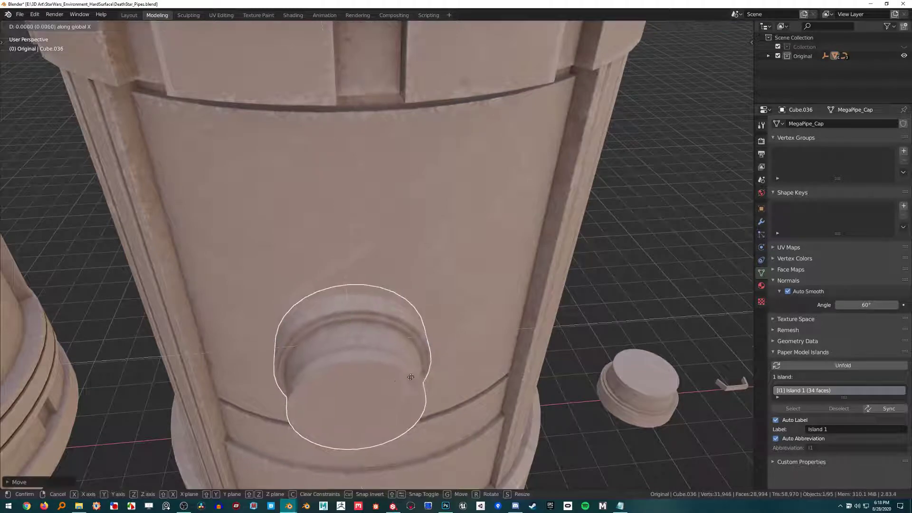
{"action": "left_click", "coordinate": [651, 346]}
{"action": "middle_click_drag", "start_coordinate": [465, 305], "coordinate": [440, 295]}
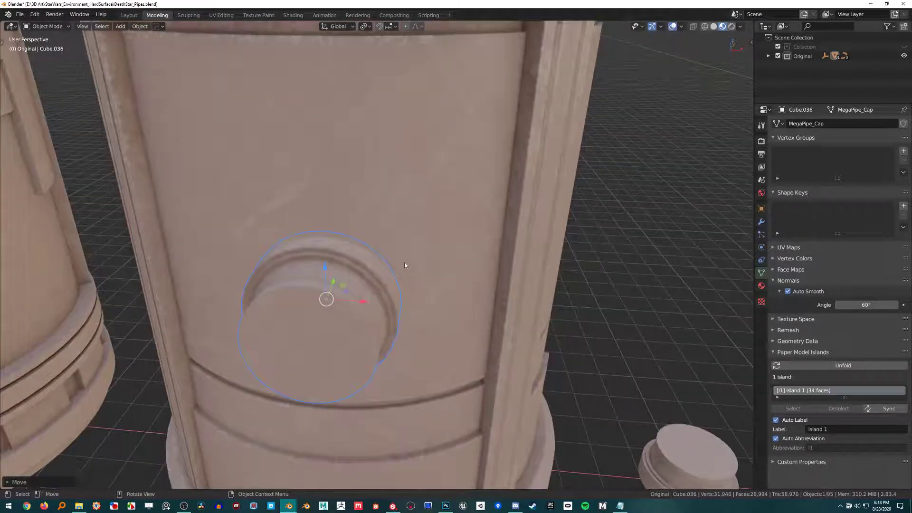
{"action": "middle_click_drag", "start_coordinate": [405, 265], "coordinate": [263, 235]}
{"action": "middle_click_drag", "start_coordinate": [227, 211], "coordinate": [266, 138]}
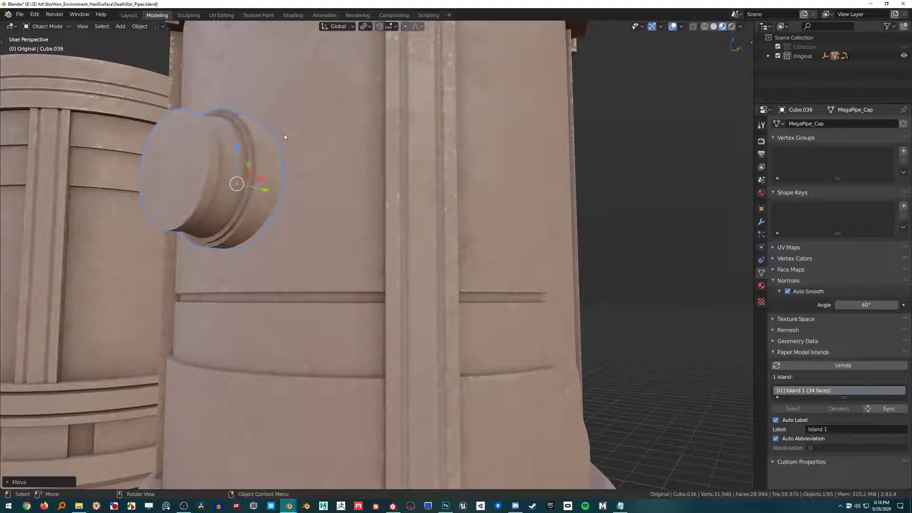
Examine the placed cap on the mega pipe's curved wall from the front, the side and a distance
{"action": "middle_click_drag", "start_coordinate": [319, 146], "coordinate": [460, 255]}
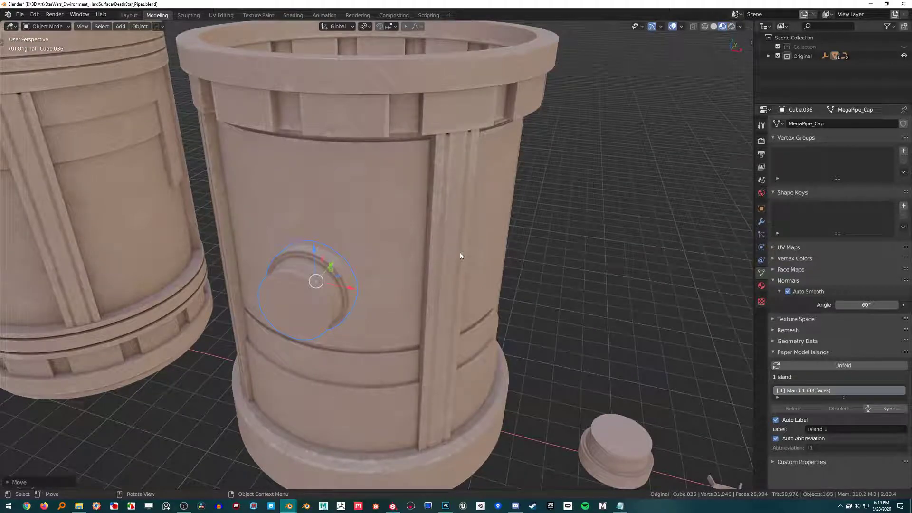
{"action": "scroll", "coordinate": [460, 256], "scroll_direction": "down", "scroll_amount": 5}
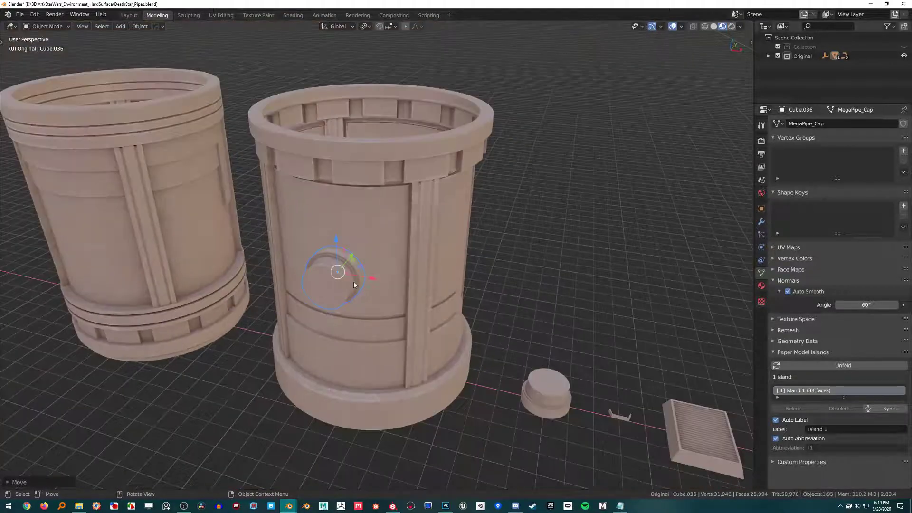
{"action": "scroll", "coordinate": [352, 247], "scroll_direction": "up", "scroll_amount": 2}
{"action": "middle_click_drag", "start_coordinate": [352, 247], "coordinate": [411, 232]}
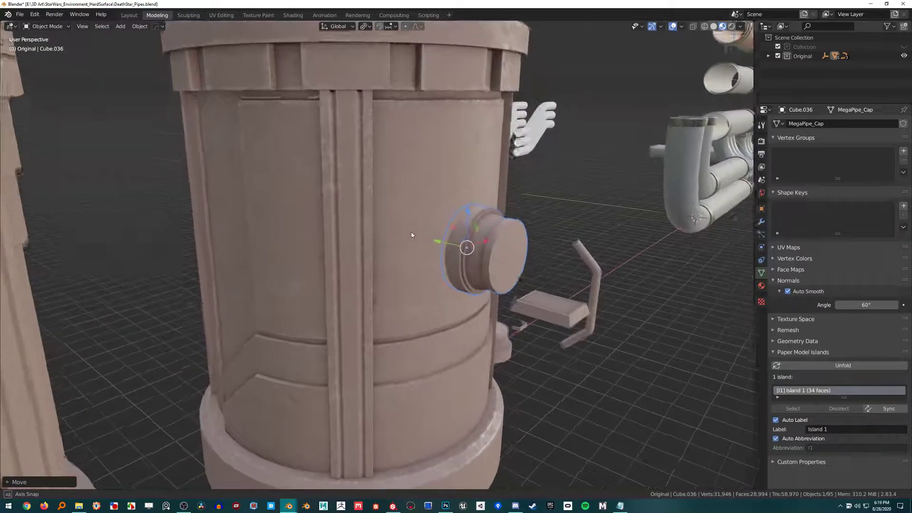
{"action": "middle_click_drag", "start_coordinate": [503, 259], "coordinate": [424, 255], "text": "shift"}
{"action": "scroll", "coordinate": [424, 254], "scroll_direction": "down", "scroll_amount": 2}
{"action": "middle_click_drag", "start_coordinate": [482, 244], "coordinate": [472, 232], "text": "shift"}
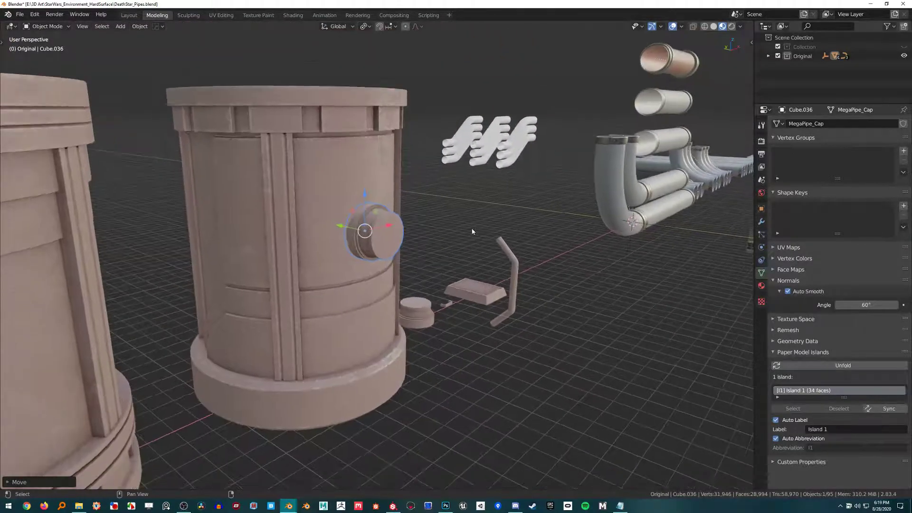
{"action": "scroll", "coordinate": [480, 244], "scroll_direction": "up", "scroll_amount": 3}
{"action": "scroll", "coordinate": [481, 248], "scroll_direction": "down", "scroll_amount": 2}
Select the MegaPipe_Vent part and set snapping to Face with Align Rotation to Target enabled
{"action": "left_click", "coordinate": [482, 256]}
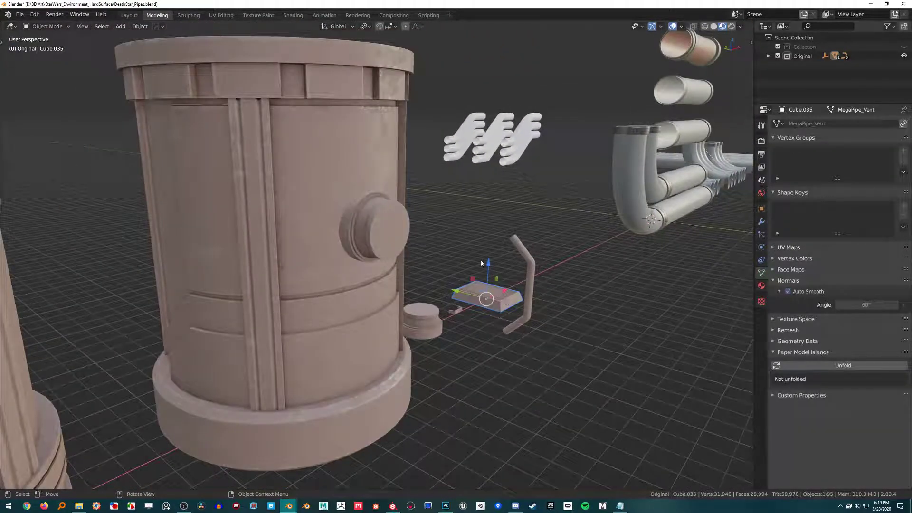
{"action": "key", "text": "ctrl+shift+Tab"}
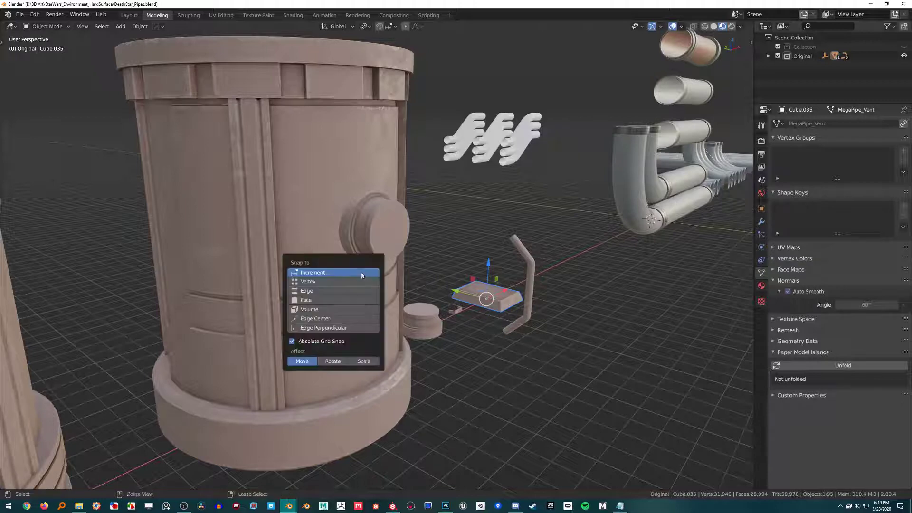
{"action": "left_click", "coordinate": [353, 306]}
{"action": "key", "text": "ctrl+shift+Tab"}
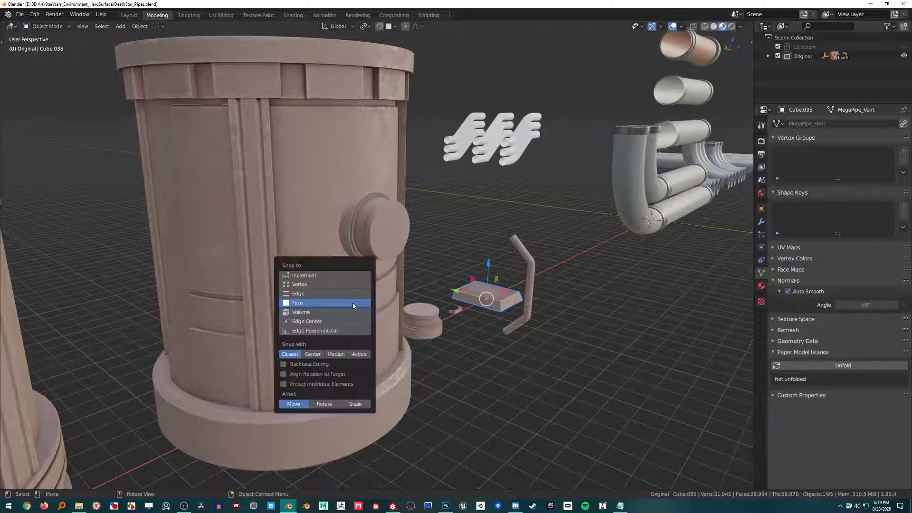
{"action": "left_click", "coordinate": [285, 374]}
{"action": "key", "text": "g"}
{"action": "key", "text": "Escape"}
{"action": "key", "text": "ctrl+shift+Tab"}
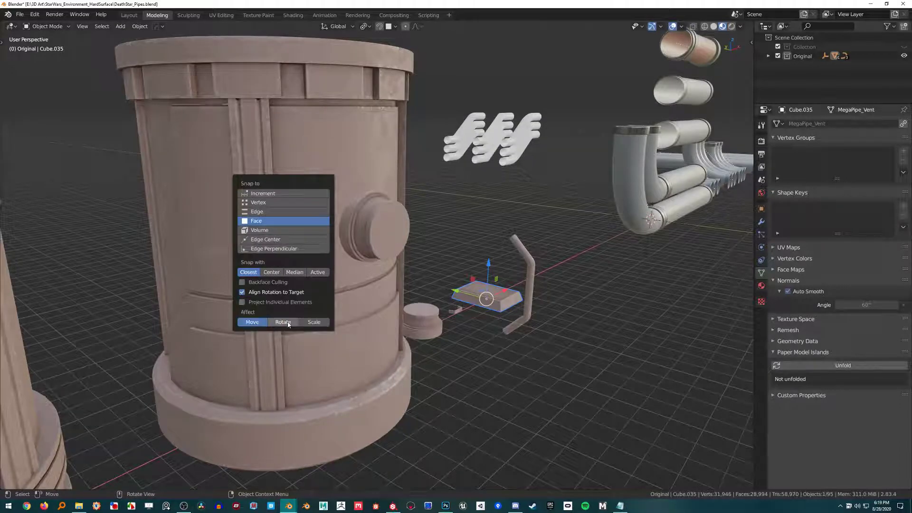
Move the vent with face snapping onto the pipe's curved wall, just below the cap
{"action": "key", "text": "g"}
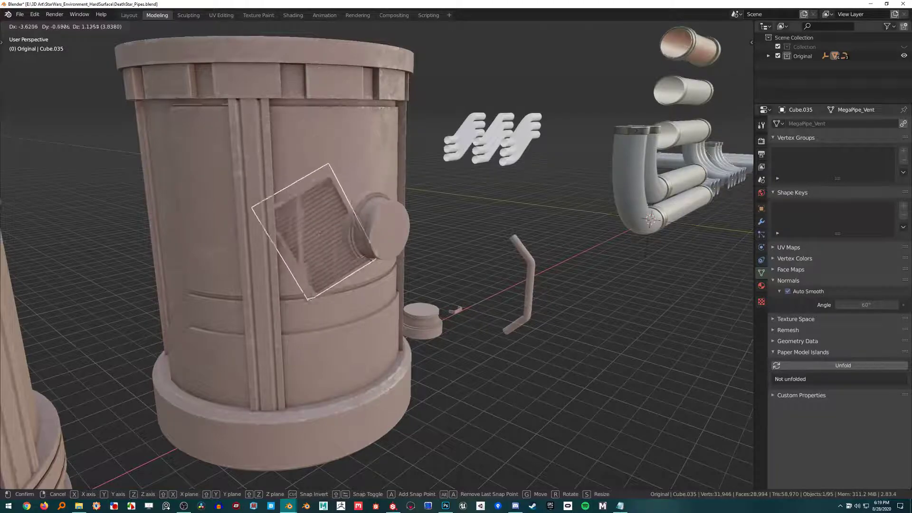
{"action": "left_click", "coordinate": [340, 328]}
{"action": "middle_click_drag", "start_coordinate": [339, 328], "coordinate": [407, 282]}
{"action": "scroll", "coordinate": [405, 276], "scroll_direction": "down", "scroll_amount": 3}
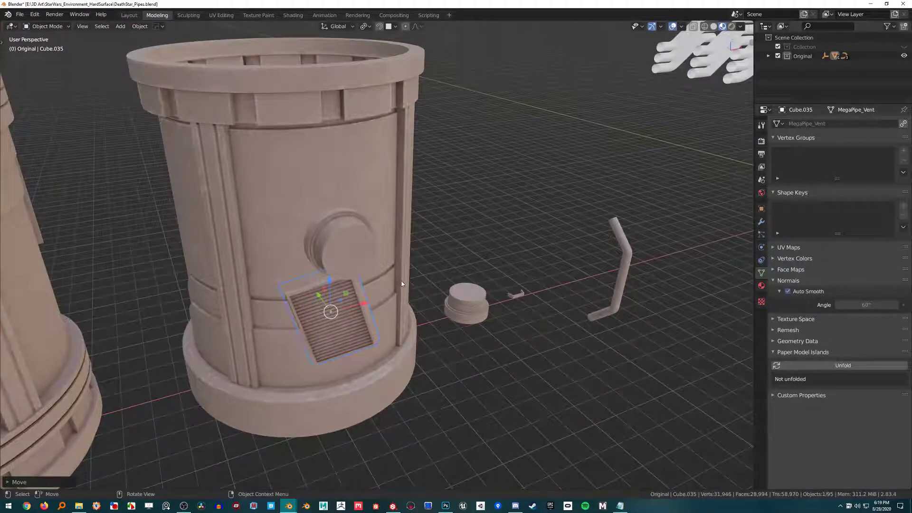
Try deleting the vent placed on the pipe, and undo both the deletion and the vent's placement
{"action": "key", "text": "Delete"}
{"action": "left_click", "coordinate": [335, 239]}
{"action": "middle_click_drag", "start_coordinate": [368, 255], "coordinate": [435, 283]}
{"action": "key", "text": "ctrl+z"}
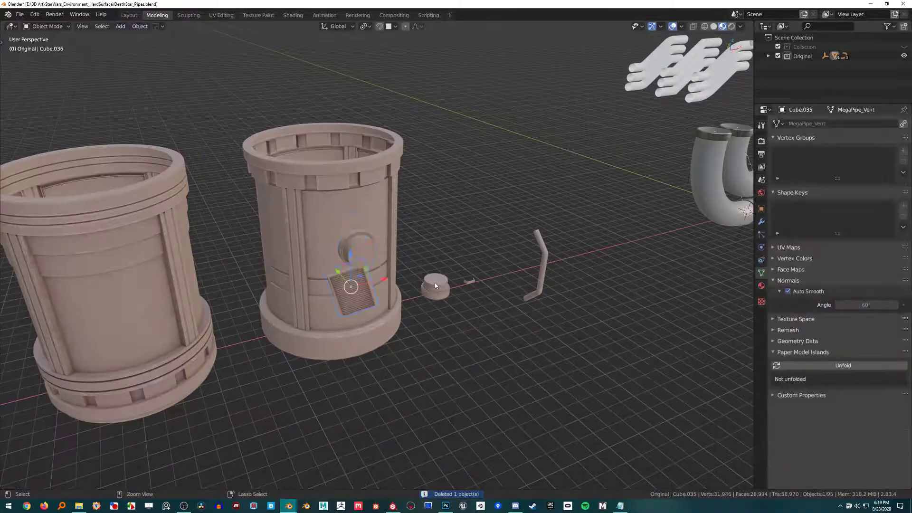
{"action": "key", "text": "ctrl+z"}
{"action": "scroll", "coordinate": [397, 276], "scroll_direction": "down", "scroll_amount": 4}
{"action": "scroll", "coordinate": [452, 313], "scroll_direction": "up", "scroll_amount": 8}
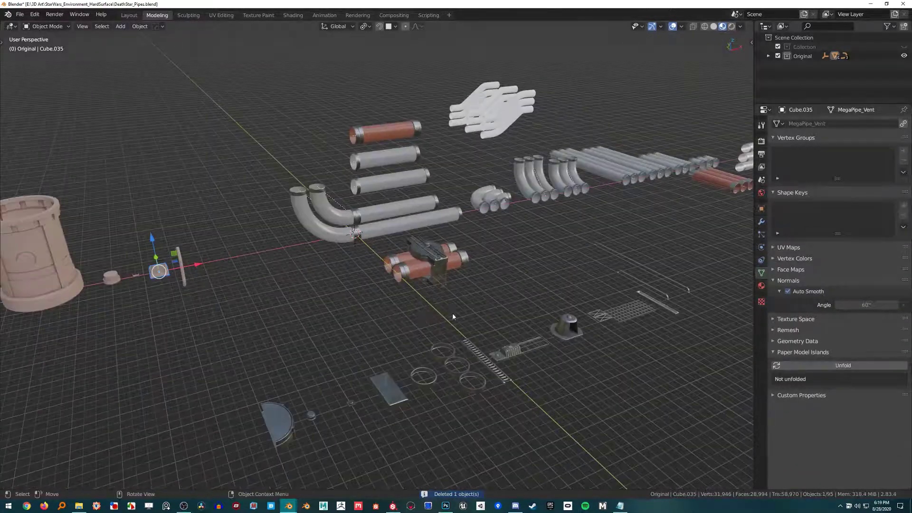
{"action": "middle_click_drag", "start_coordinate": [464, 341], "coordinate": [460, 305]}
{"action": "middle_click_drag", "start_coordinate": [315, 292], "coordinate": [582, 317], "text": "shift"}
{"action": "scroll", "coordinate": [361, 291], "scroll_direction": "down", "scroll_amount": 2}
{"action": "left_click", "coordinate": [359, 291]}
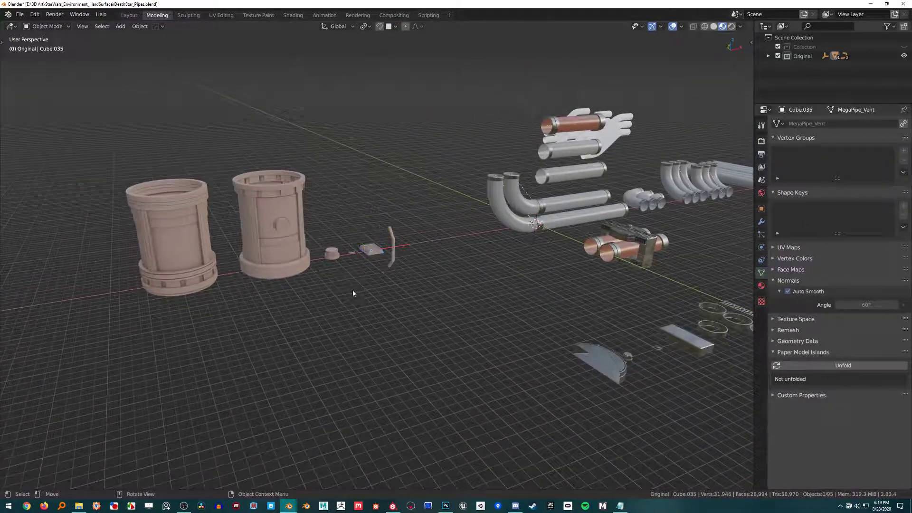
Delete the duplicated cap attached to the mega pipe's wall
{"action": "scroll", "coordinate": [352, 290], "scroll_direction": "up", "scroll_amount": 3}
{"action": "left_click", "coordinate": [216, 210]}
{"action": "middle_click_drag", "start_coordinate": [151, 261], "coordinate": [317, 275]}
{"action": "middle_click_drag", "start_coordinate": [369, 308], "coordinate": [302, 268]}
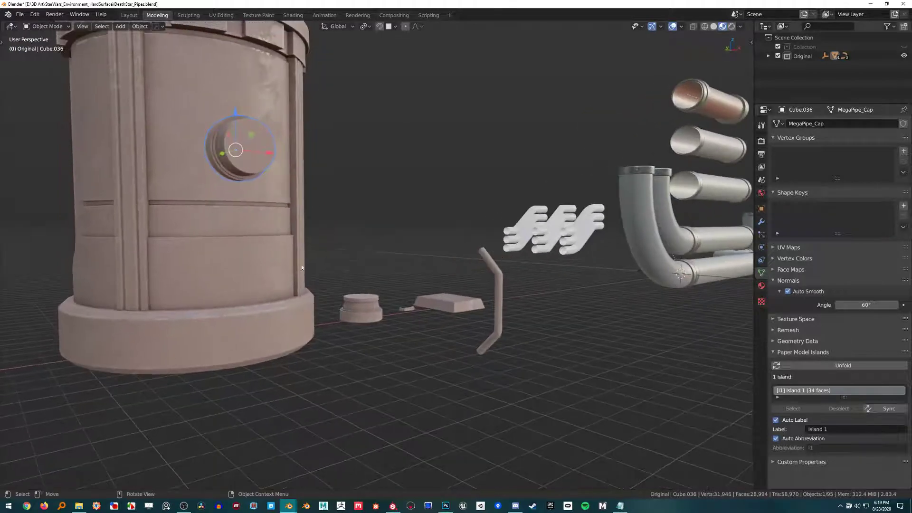
{"action": "middle_click_drag", "start_coordinate": [245, 217], "coordinate": [348, 271]}
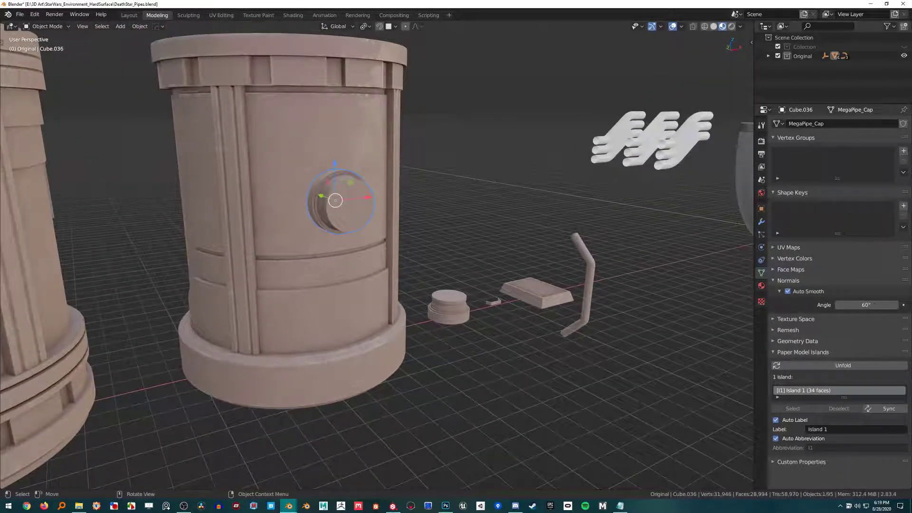
{"action": "middle_click_drag", "start_coordinate": [361, 215], "coordinate": [356, 214]}
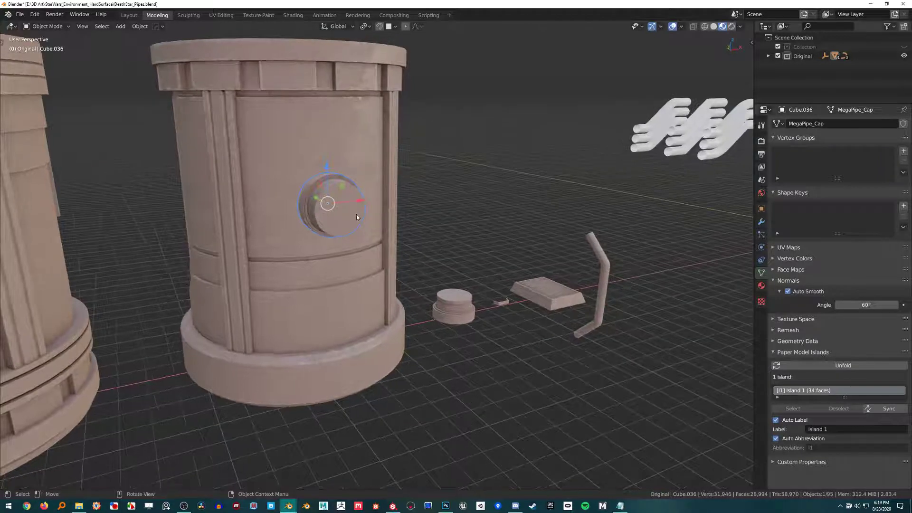
{"action": "key", "text": "Delete"}
Switch to Death Star To-Do.txt in Notepad and go to the "Small simple pipe pieces" section
{"action": "left_click_drag", "start_coordinate": [0, 379], "coordinate": [530, 90]}
{"action": "scroll", "coordinate": [386, 242], "scroll_direction": "down", "scroll_amount": 5}
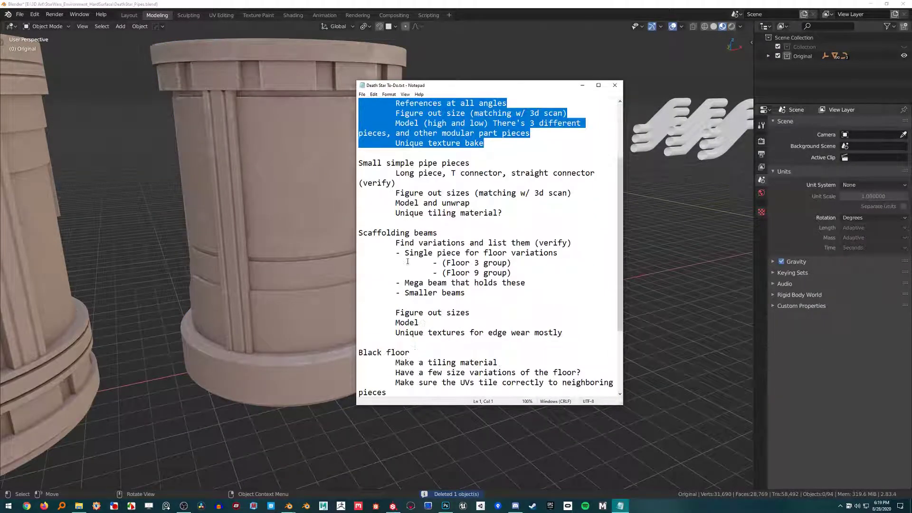
{"action": "scroll", "coordinate": [385, 242], "scroll_direction": "up", "scroll_amount": 3}
{"action": "left_click", "coordinate": [361, 193]}
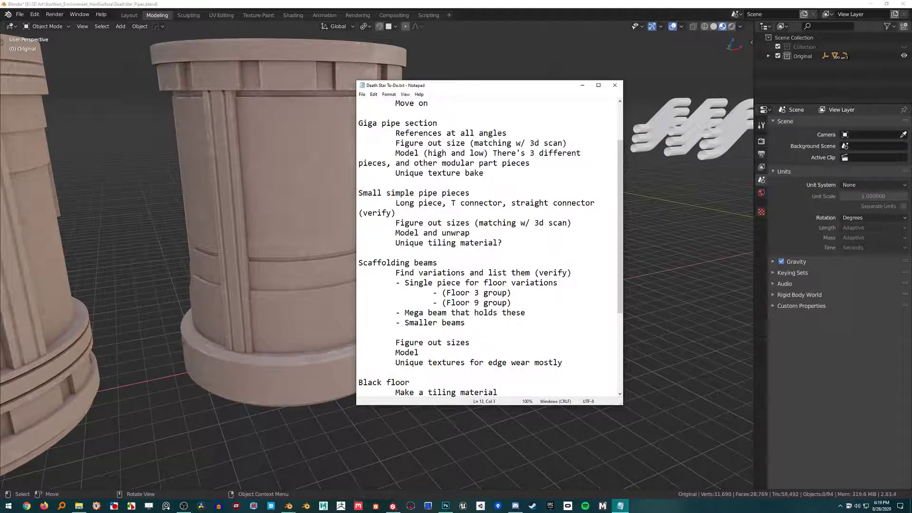
Open an enlarged preview of the in-game screenshot 2020-08-07_163014.jpg from the file browser
{"action": "key", "text": "alt+Tab"}
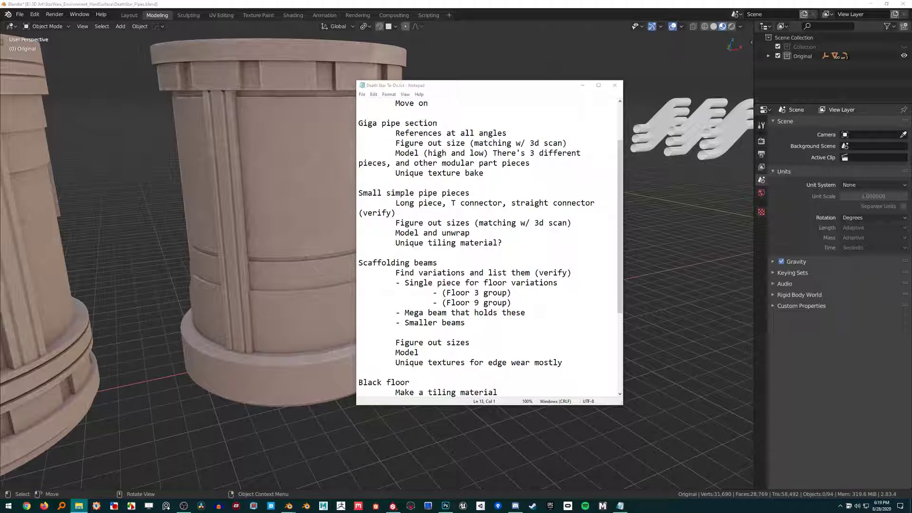
{"action": "key", "text": "space"}
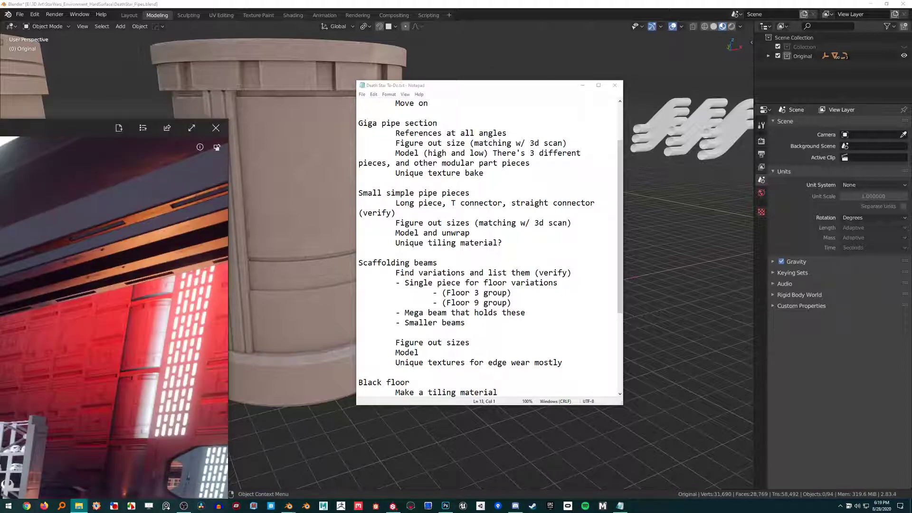
{"action": "left_click_drag", "start_coordinate": [0, 126], "coordinate": [607, 1]}
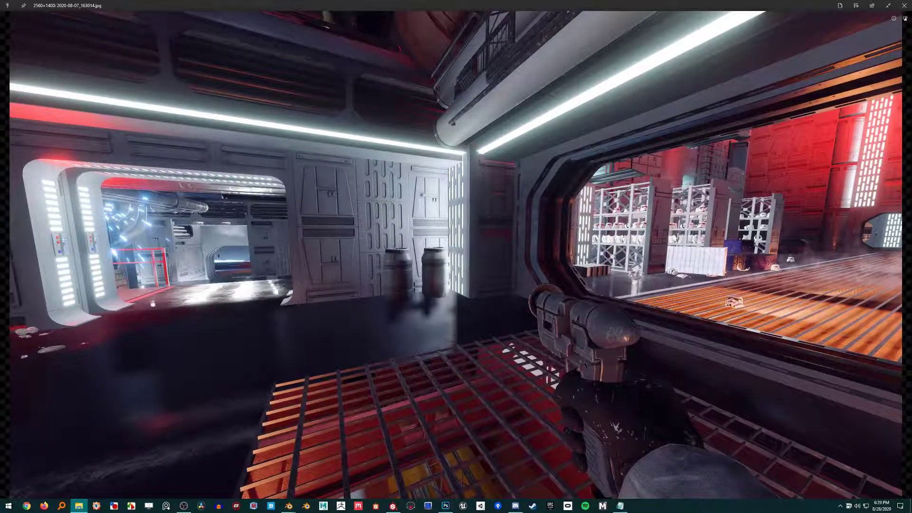
Browse the in-game reference screenshots up to 2020-08-07_163112.jpg, examining the pipes and beams along the ceiling
{"action": "key", "text": "Right"}
{"action": "key", "text": "Left"}
{"action": "key", "text": "Right"}
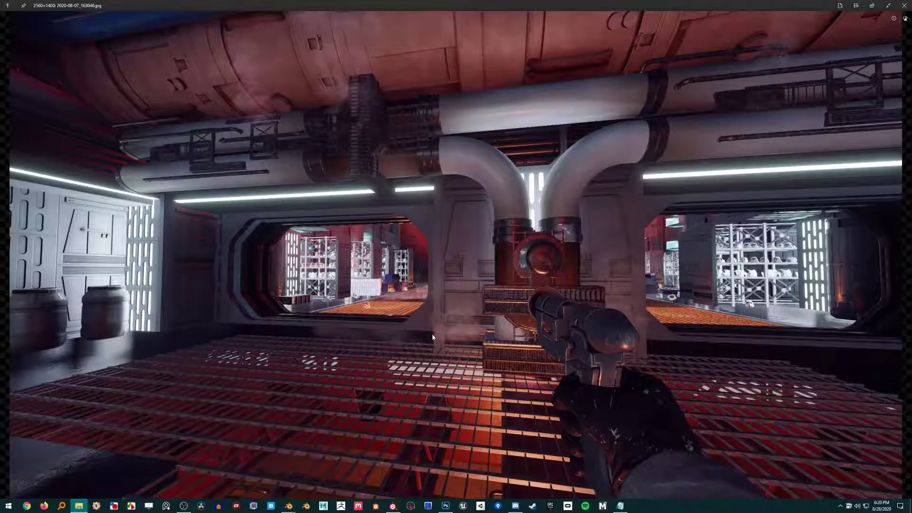
{"action": "key", "text": "Right"}
{"action": "key", "text": "Right"}
{"action": "key", "text": "Right"}
{"action": "key", "text": "Right"}
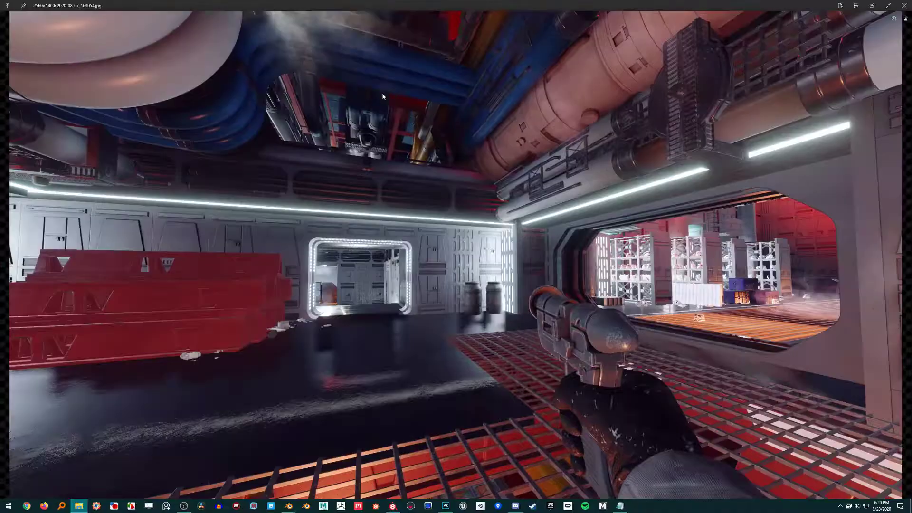
{"action": "key", "text": "Right"}
{"action": "key", "text": "Right"}
{"action": "key", "text": "Right"}
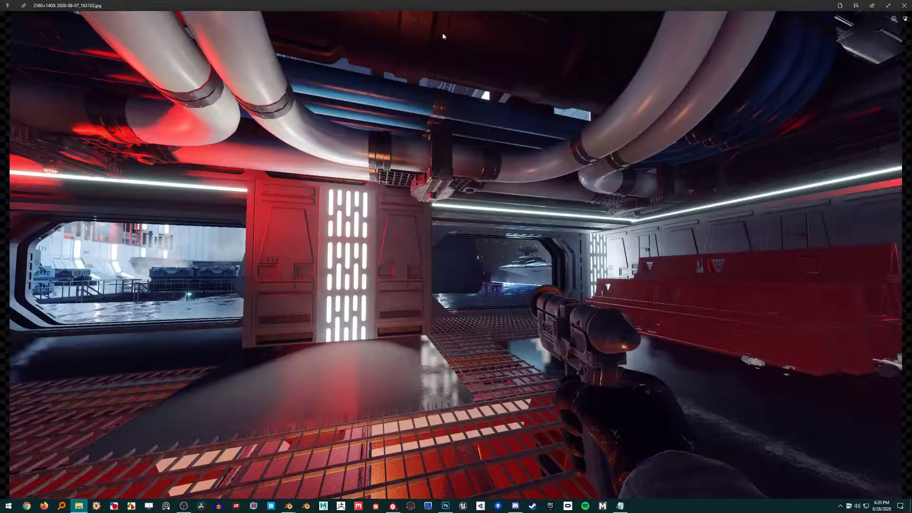
{"action": "key", "text": "Right"}
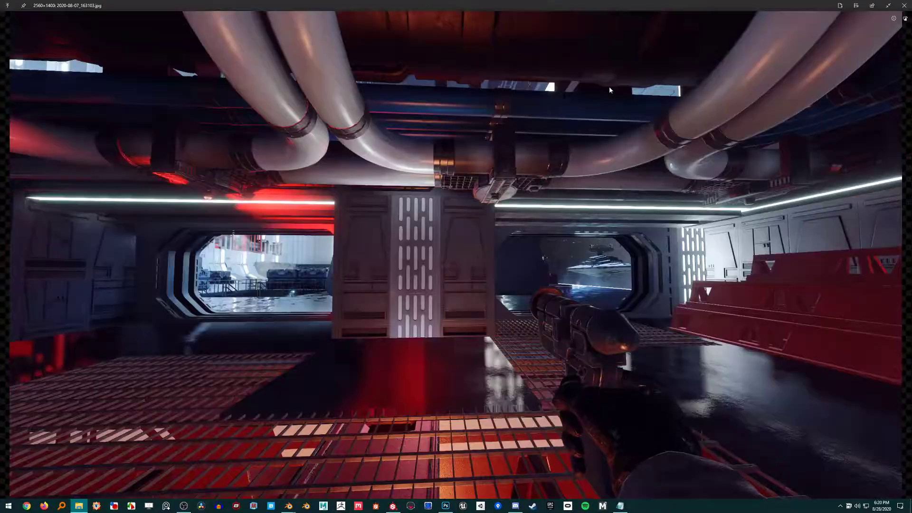
{"action": "key", "text": "Right"}
{"action": "key", "text": "Right"}
{"action": "key", "text": "Right"}
{"action": "key", "text": "Right"}
{"action": "key", "text": "Right"}
{"action": "key", "text": "Right"}
{"action": "key", "text": "Right"}
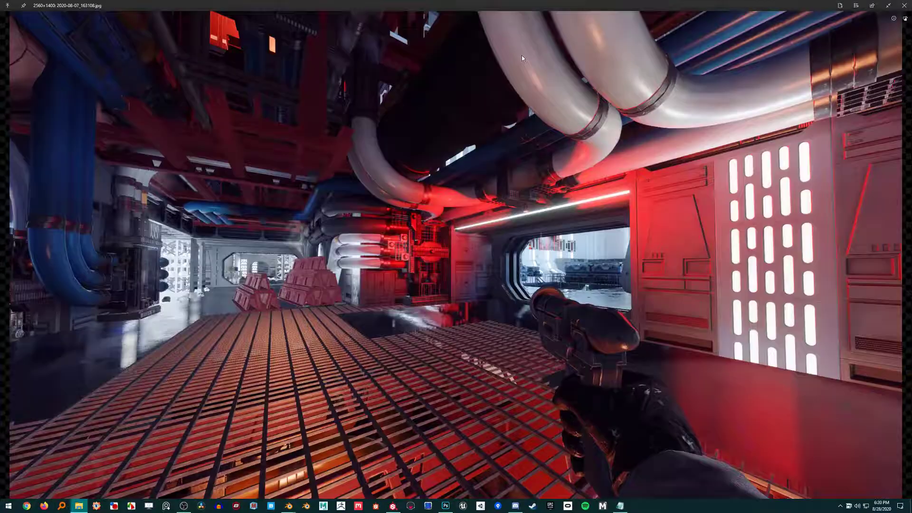
{"action": "key", "text": "Right"}
{"action": "key", "text": "Right"}
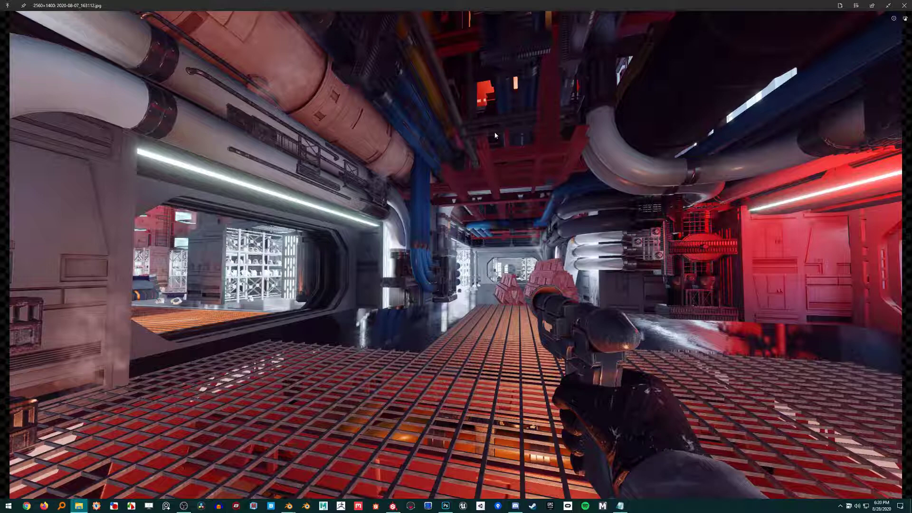
Highlight the "Scaffolding beams" heading in the to-do notes and compare that section with the corridor screenshot
{"action": "key", "text": "alt+Tab"}
{"action": "left_click", "coordinate": [451, 202]}
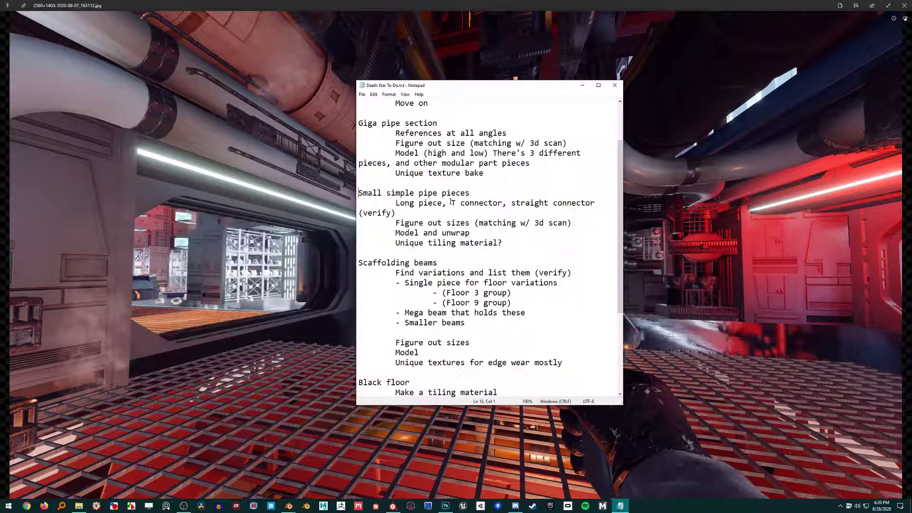
{"action": "key", "text": "End"}
{"action": "left_click_drag", "start_coordinate": [359, 262], "coordinate": [448, 271]}
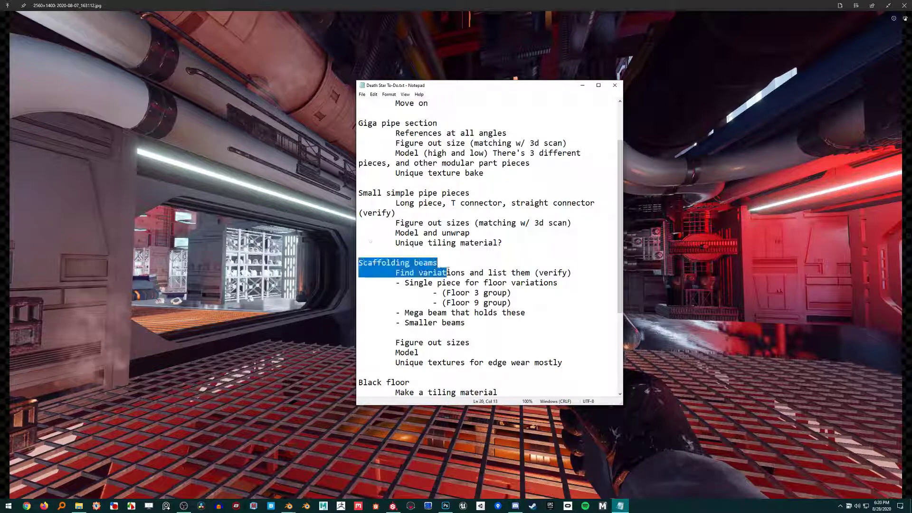
{"action": "key", "text": "alt+Tab"}
{"action": "left_click", "coordinate": [484, 55]}
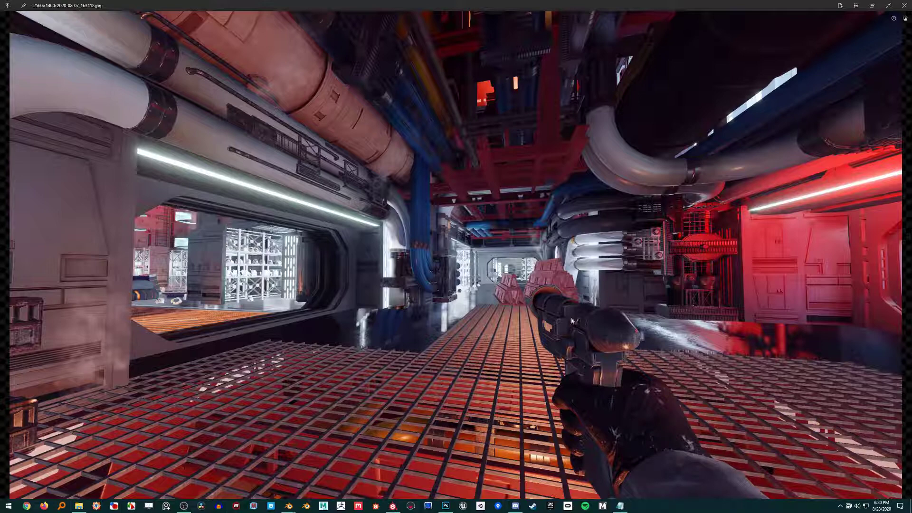
Return to the to-do notes, go to the closing sections, and move the window aside to uncover the screenshot
{"action": "key", "text": "alt+Tab"}
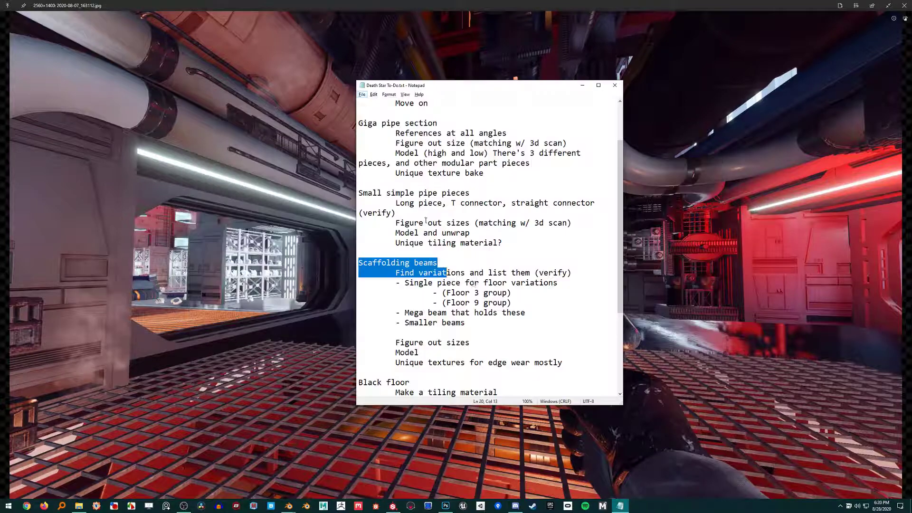
{"action": "left_click", "coordinate": [430, 382]}
{"action": "scroll", "coordinate": [433, 368], "scroll_direction": "down", "scroll_amount": 4}
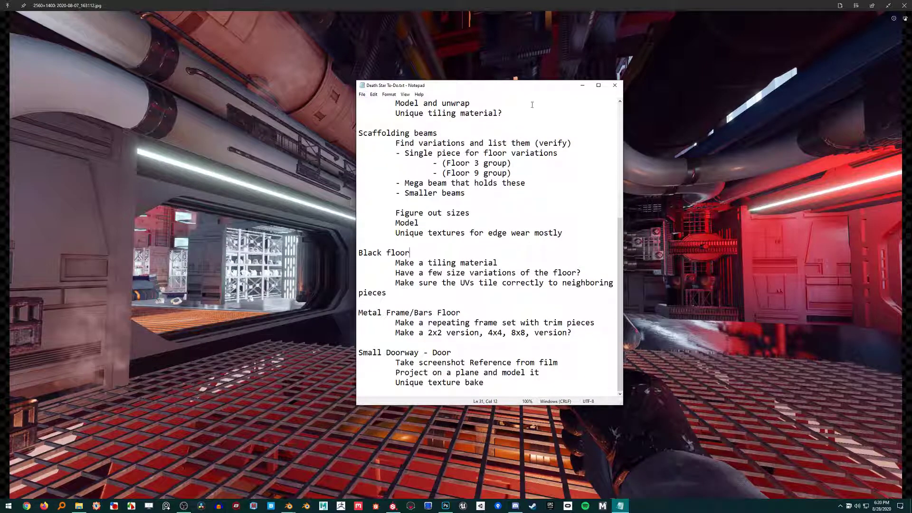
{"action": "left_click_drag", "start_coordinate": [525, 86], "coordinate": [365, 108]}
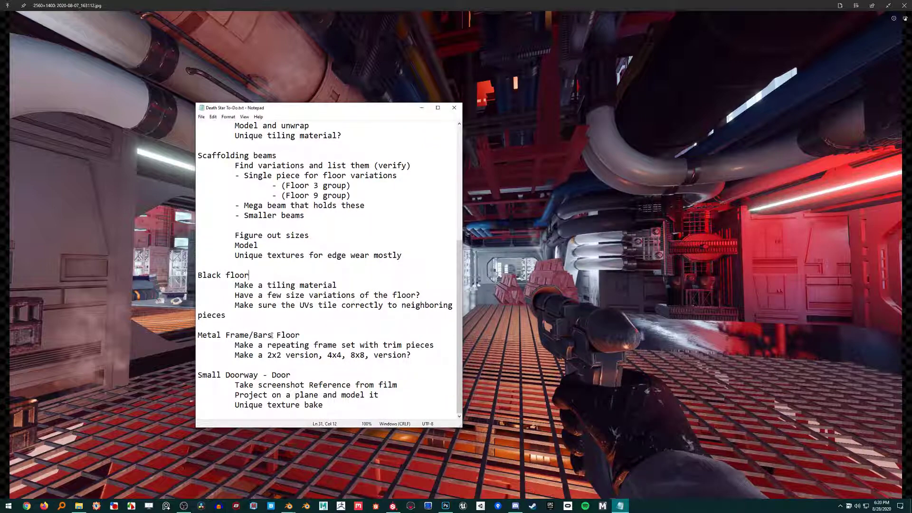
Highlight the "Metal Frame/Bars Floor" heading with its 2x2 and 4x4 sizes, and the "Small Doorway - Door" section
{"action": "mouse_move", "coordinate": [300, 334]}
{"action": "left_mouse_down"}
{"action": "mouse_move", "coordinate": [213, 334]}
{"action": "mouse_move", "coordinate": [300, 335]}
{"action": "left_mouse_up"}
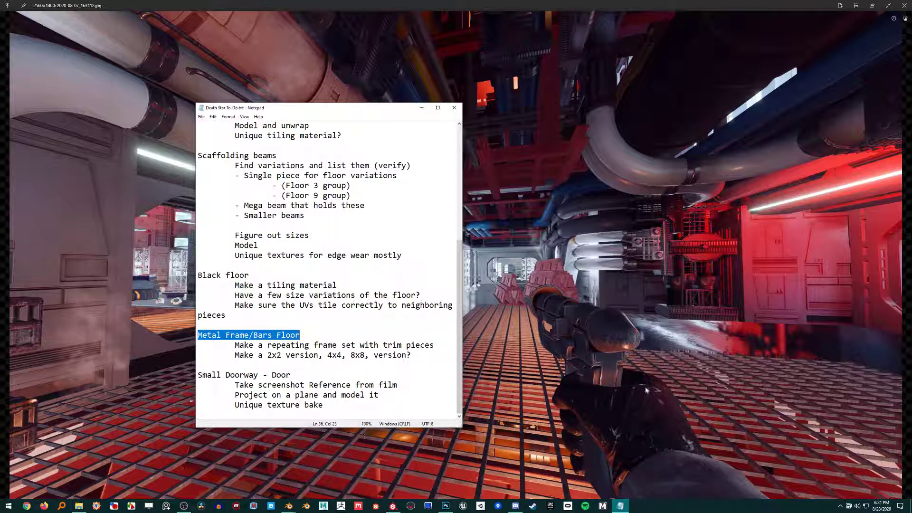
{"action": "double_click", "coordinate": [269, 354]}
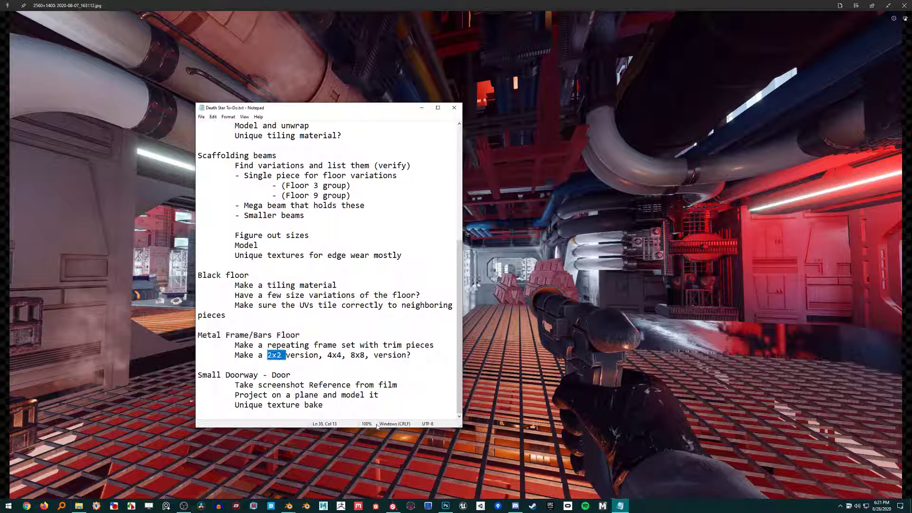
{"action": "double_click", "coordinate": [334, 354]}
{"action": "left_click", "coordinate": [305, 362]}
{"action": "left_click_drag", "start_coordinate": [197, 375], "coordinate": [335, 406]}
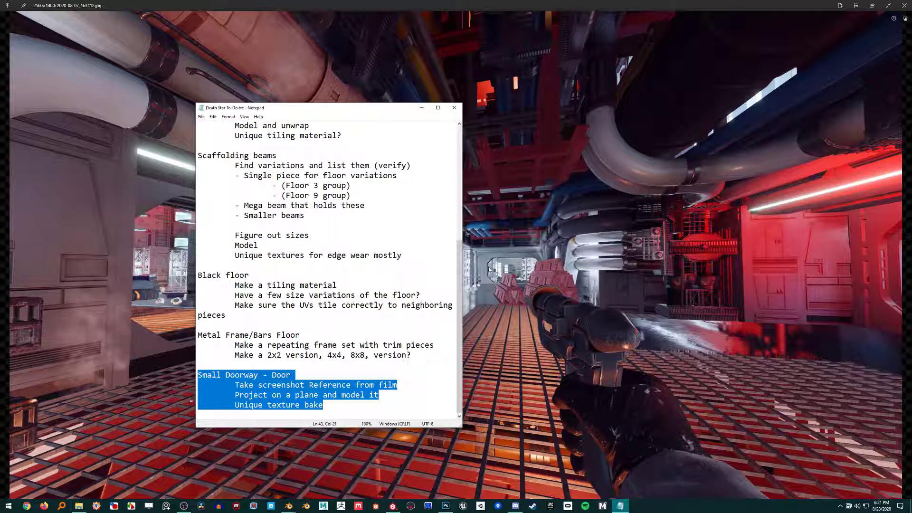
Return to the reference screenshots and go back to 2020-08-07_163014.jpg
{"action": "left_click", "coordinate": [519, 100]}
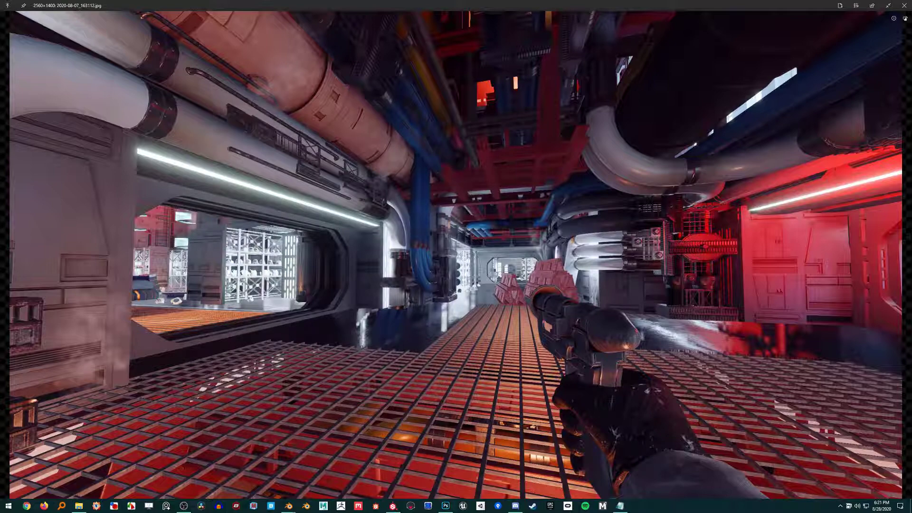
{"action": "key", "text": "Left"}
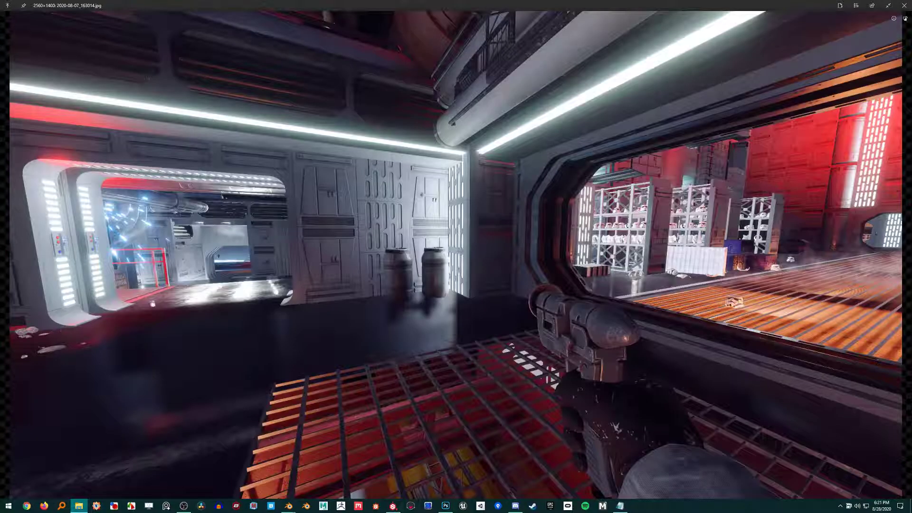